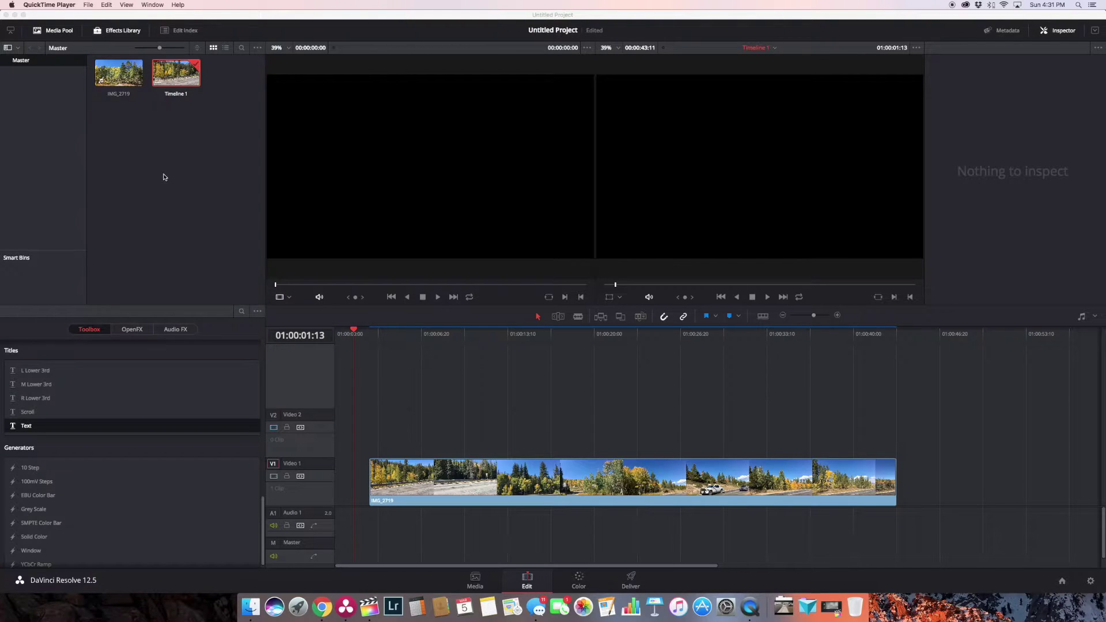
# Drag the playhead back to 01:00:00:00 and scroll the Toolbox to Titles
pyautogui.click(353, 329)
pyautogui.moveTo(353, 330); pyautogui.dragTo(334, 330)
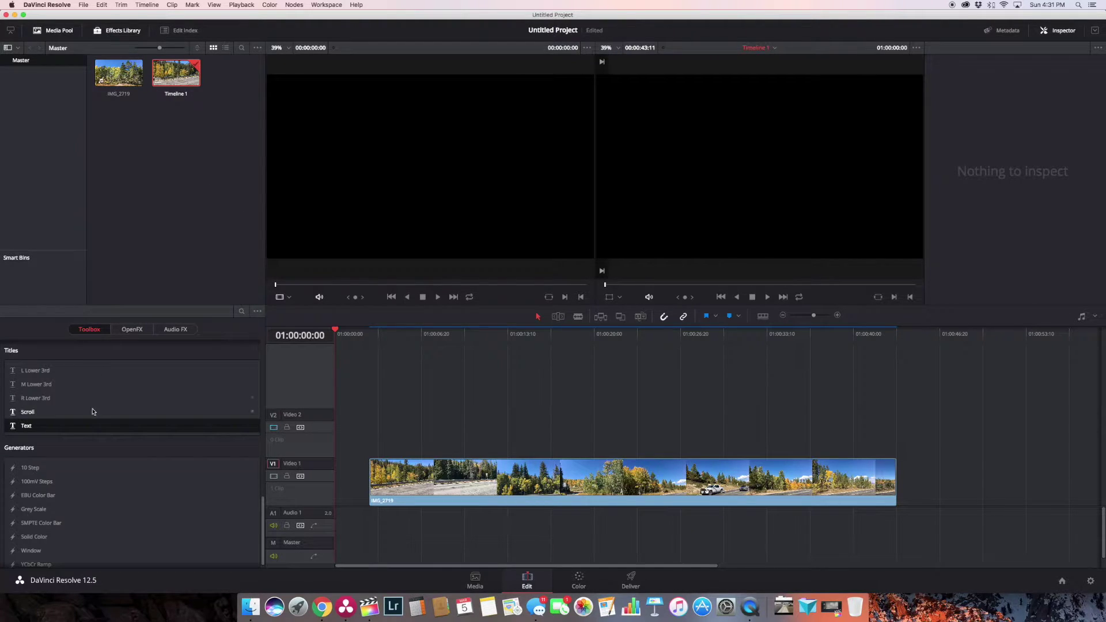
pyautogui.scroll(2, 95, 374)
pyautogui.scroll(1, 88, 372)
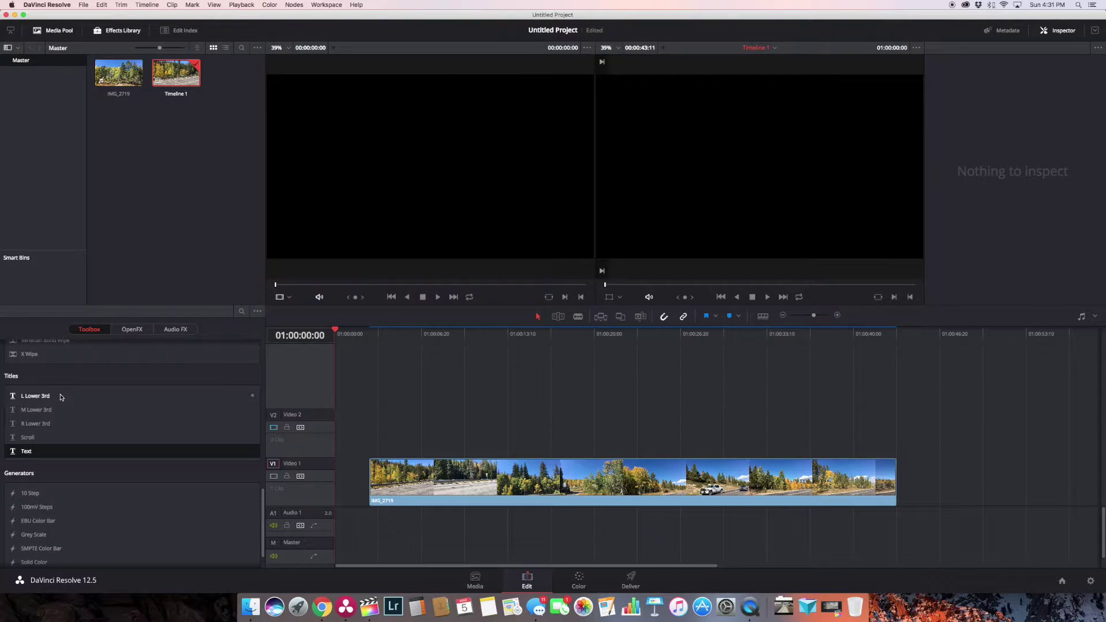
pyautogui.scroll(-3, 59, 398)
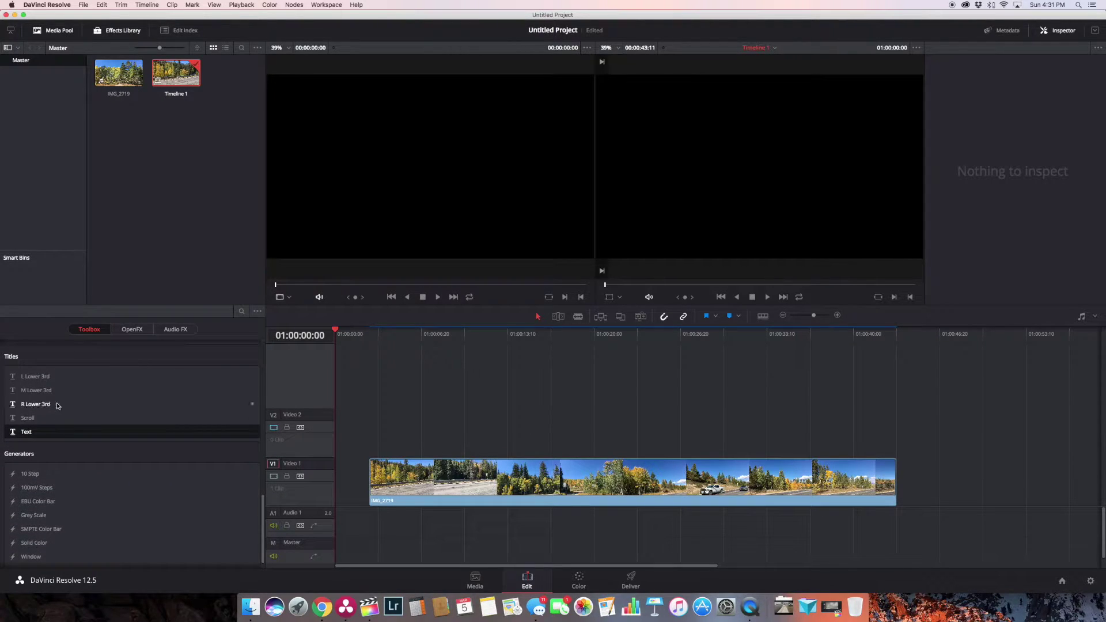
pyautogui.scroll(-1, 42, 416)
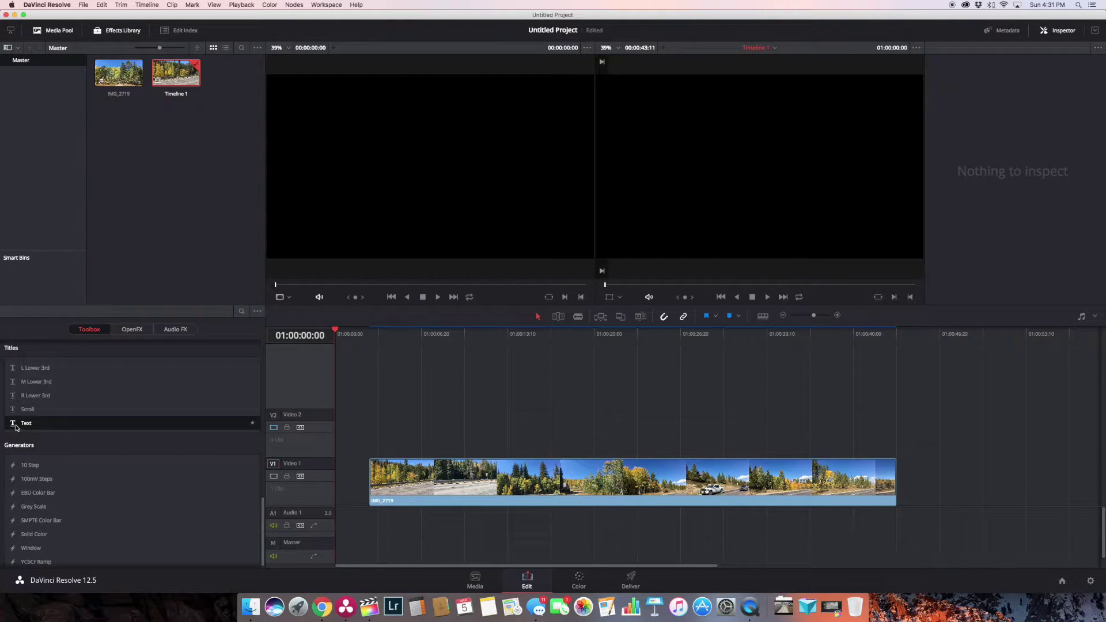
# Place a Text title at the start of V2 and change 'Title' to 'Rocky Mountain Nation Park'
pyautogui.moveTo(16, 426); pyautogui.dragTo(346, 432)
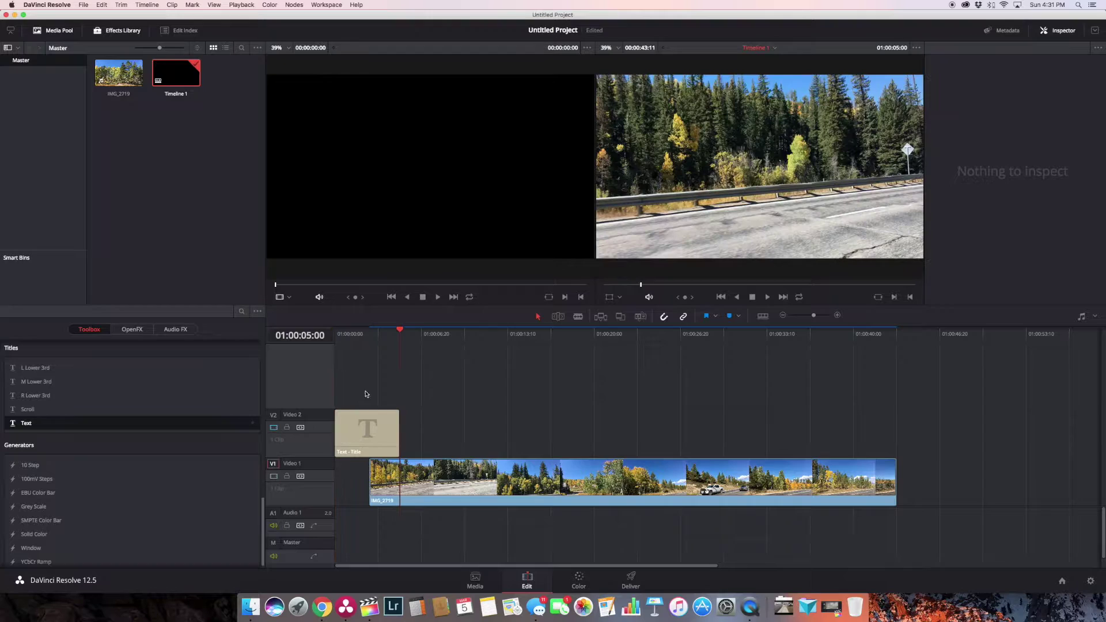
pyautogui.click(360, 395)
pyautogui.click(356, 431)
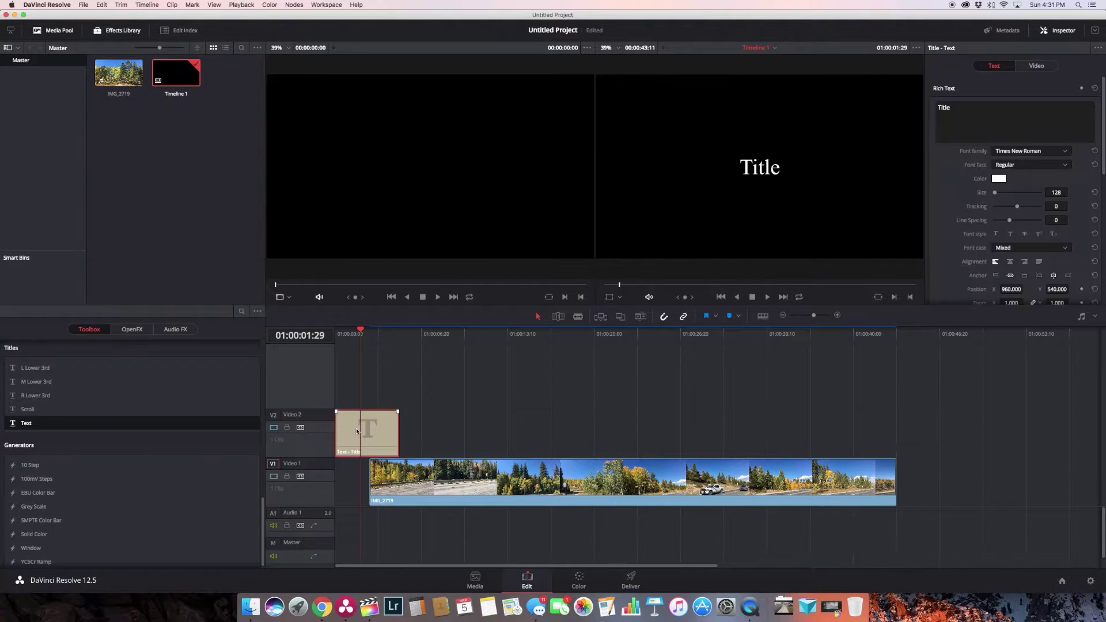
pyautogui.doubleClick(950, 109)
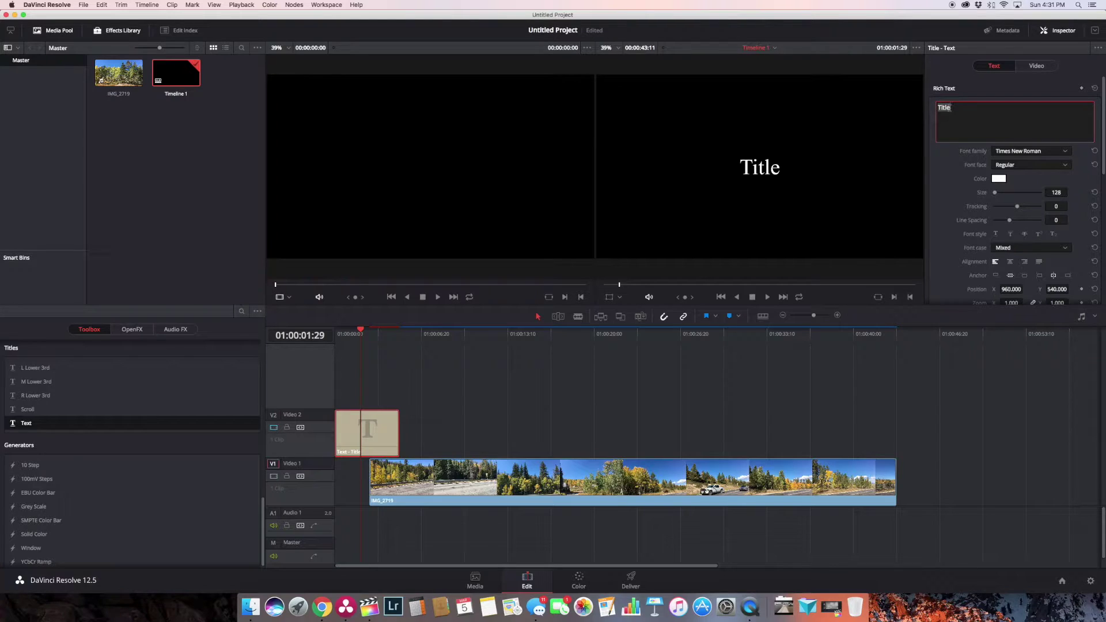
pyautogui.write('Rocky ')
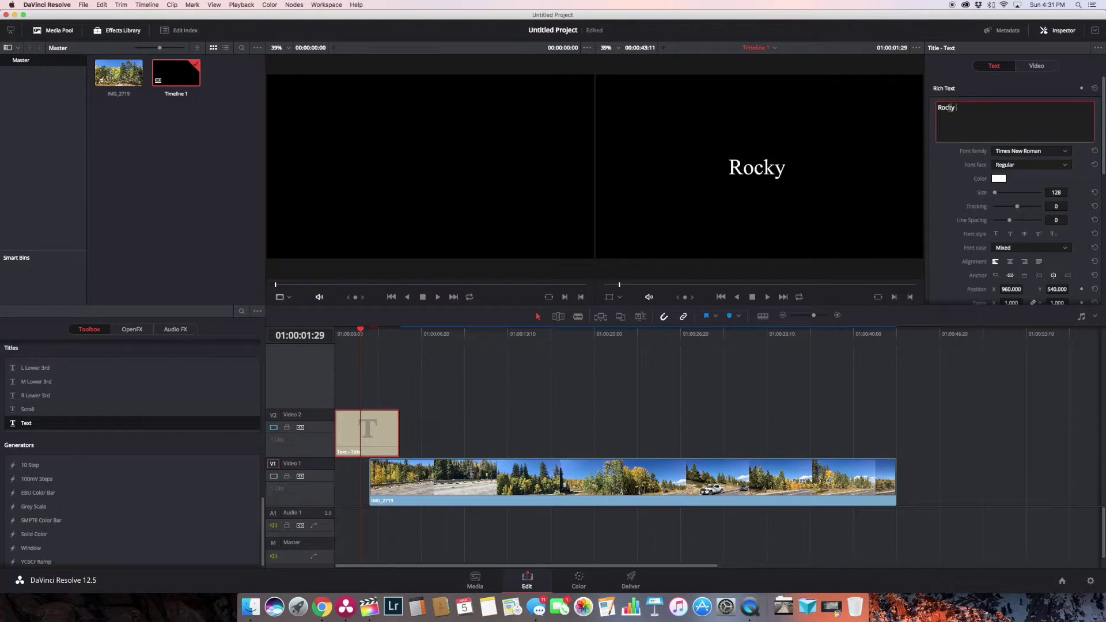
pyautogui.write('Mount')
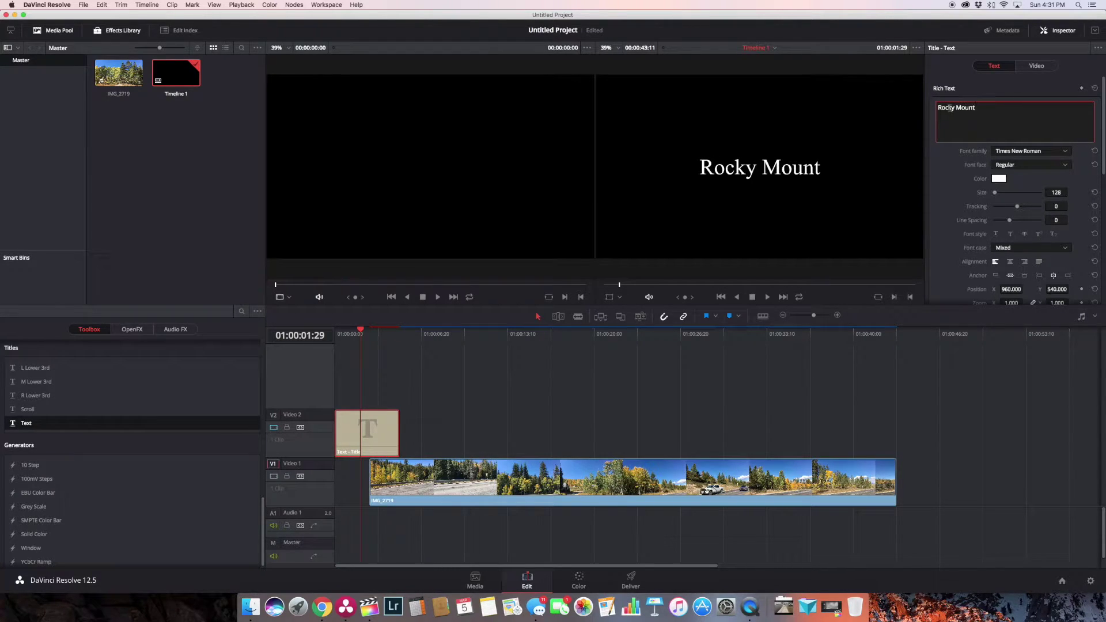
pyautogui.write('ain Natio')
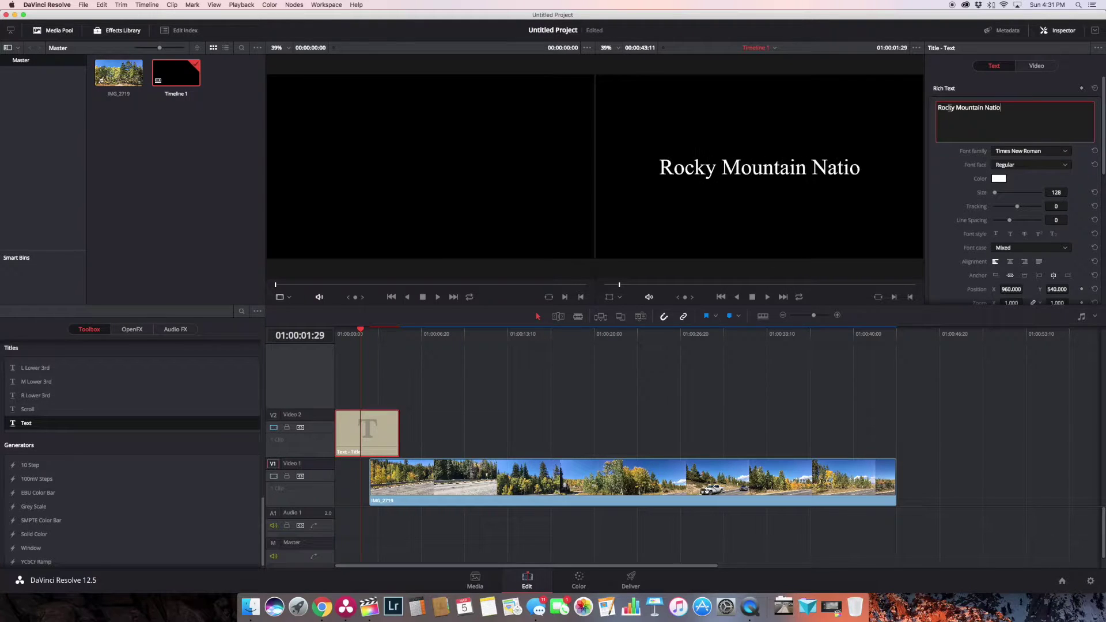
pyautogui.write('n Park')
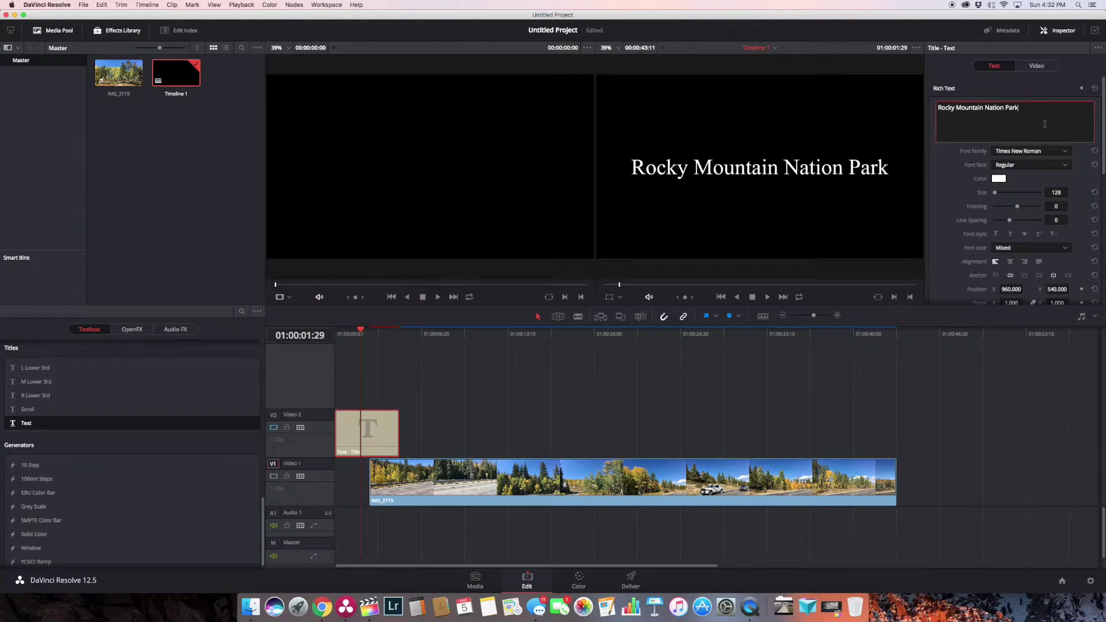
# Change the title's font family to Verdana in the Inspector
pyautogui.click(1057, 151)
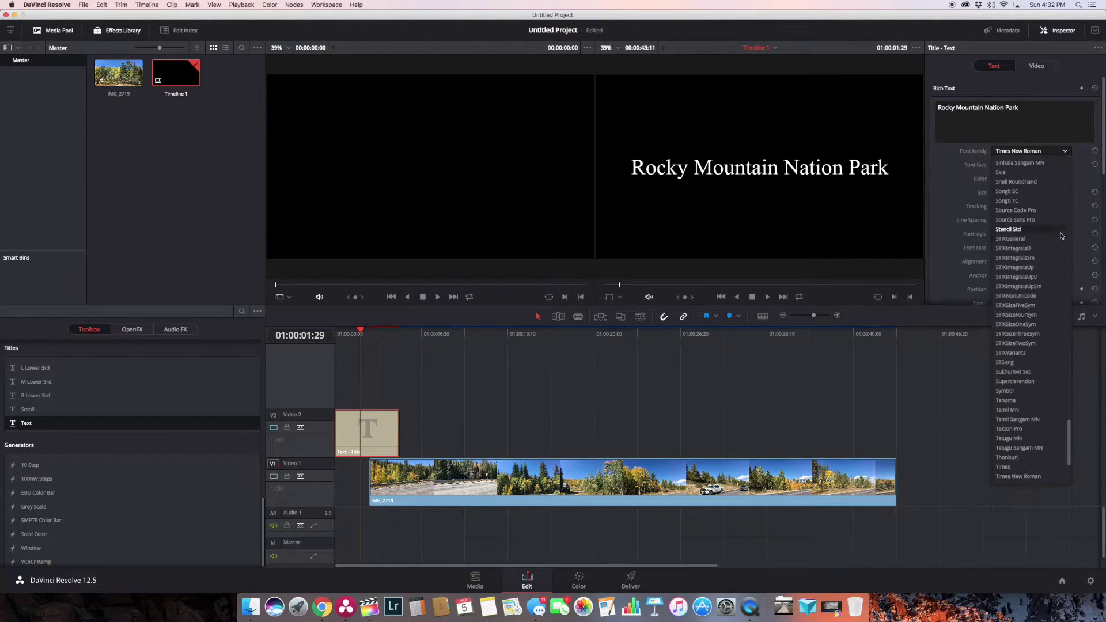
pyautogui.scroll(-4, 1060, 233)
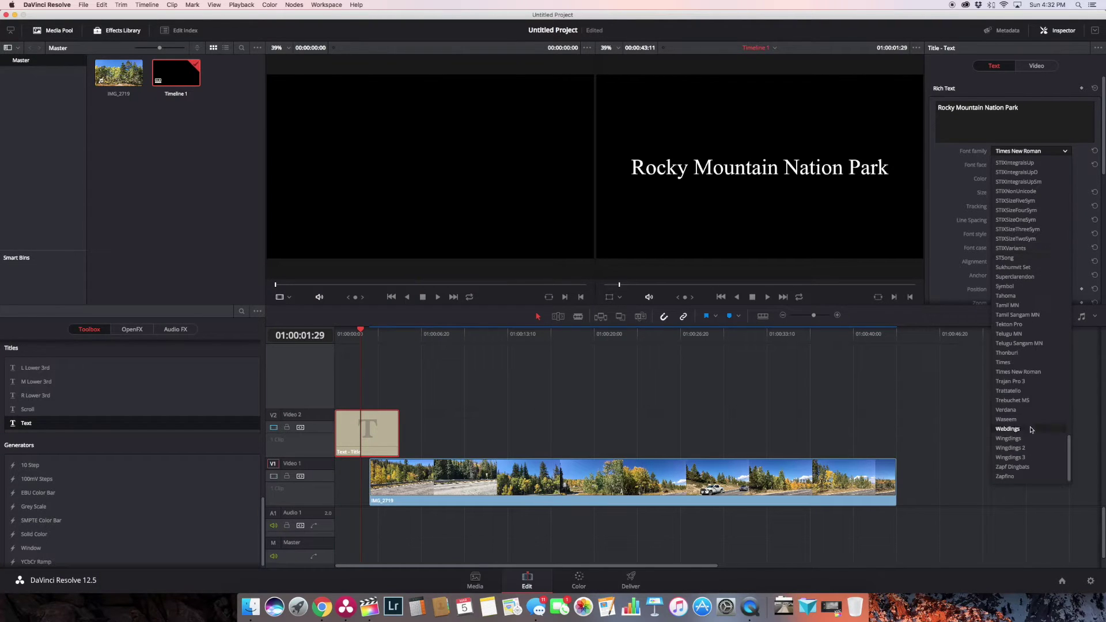
pyautogui.click(1026, 409)
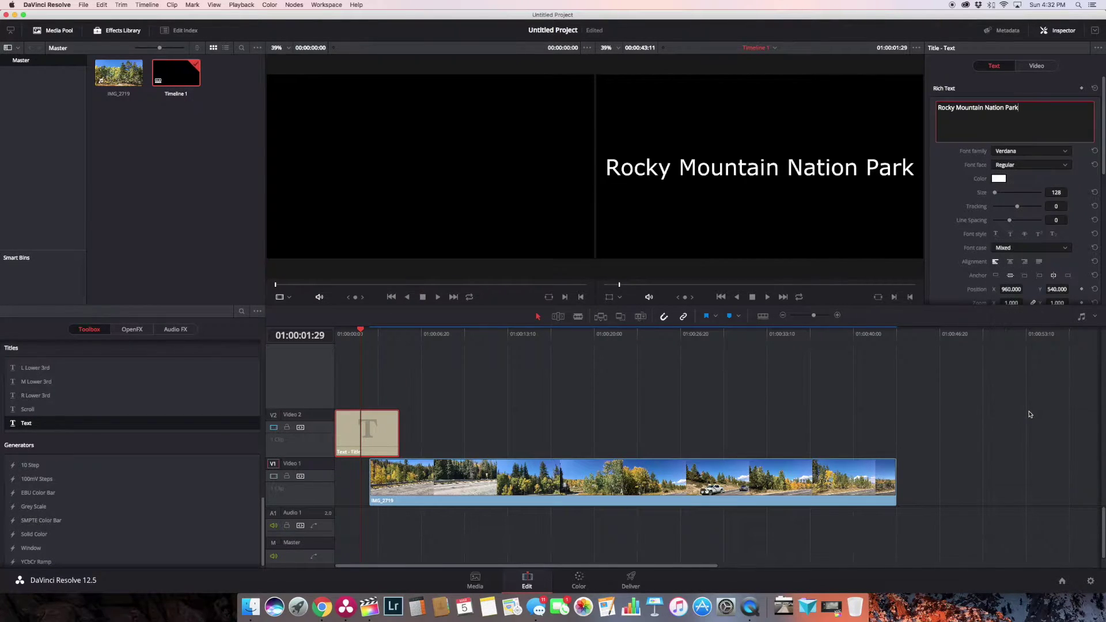
pyautogui.scroll(-3, 1030, 262)
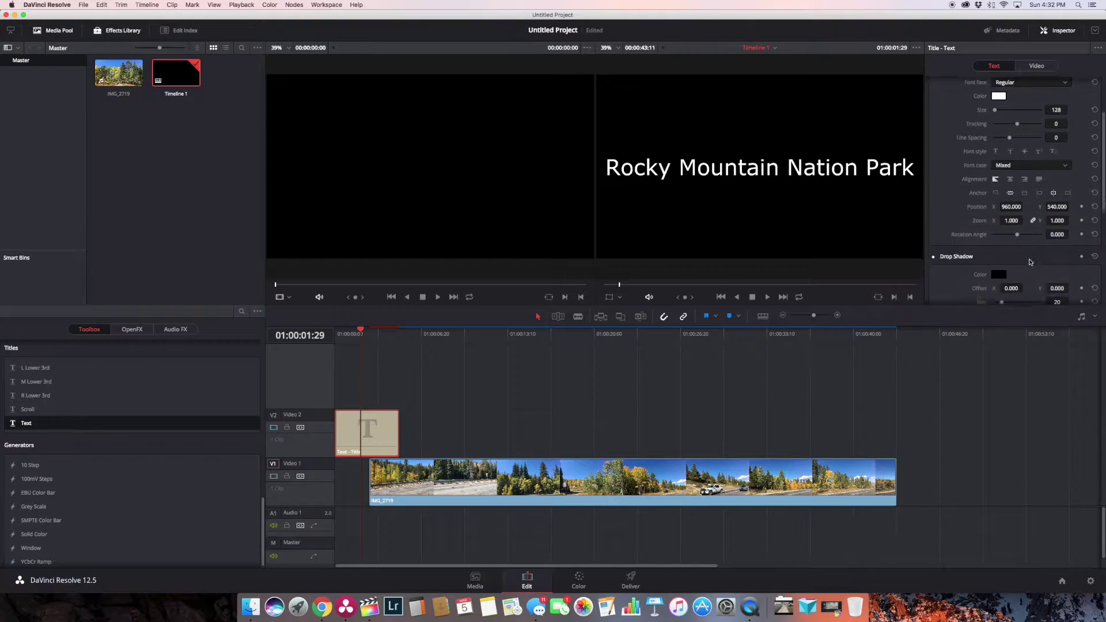
pyautogui.scroll(-4, 1030, 262)
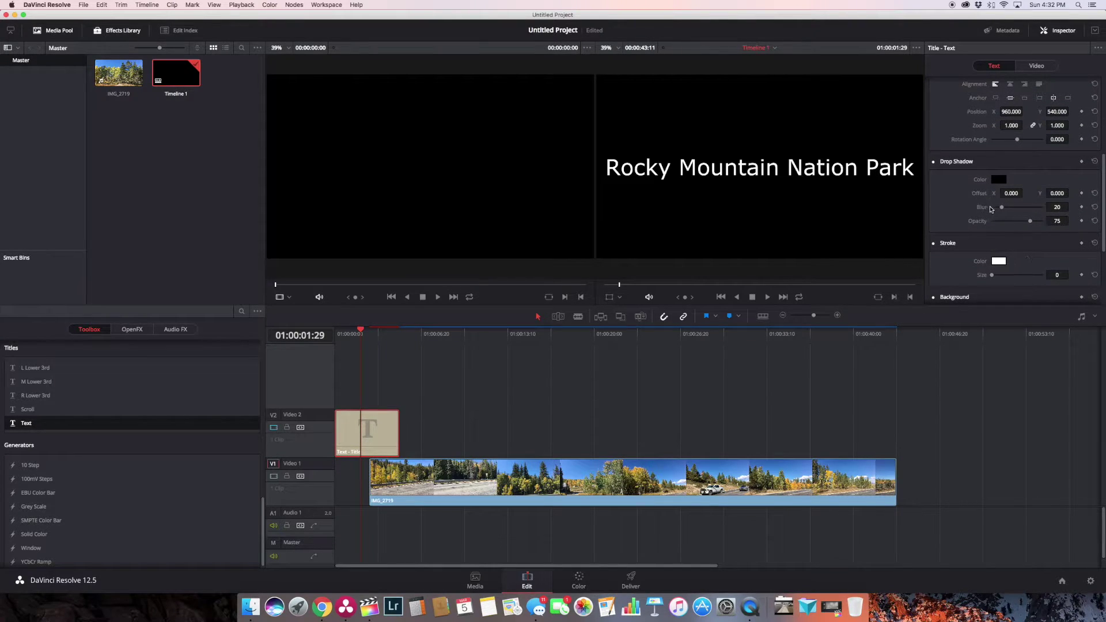
pyautogui.scroll(-5, 1002, 235)
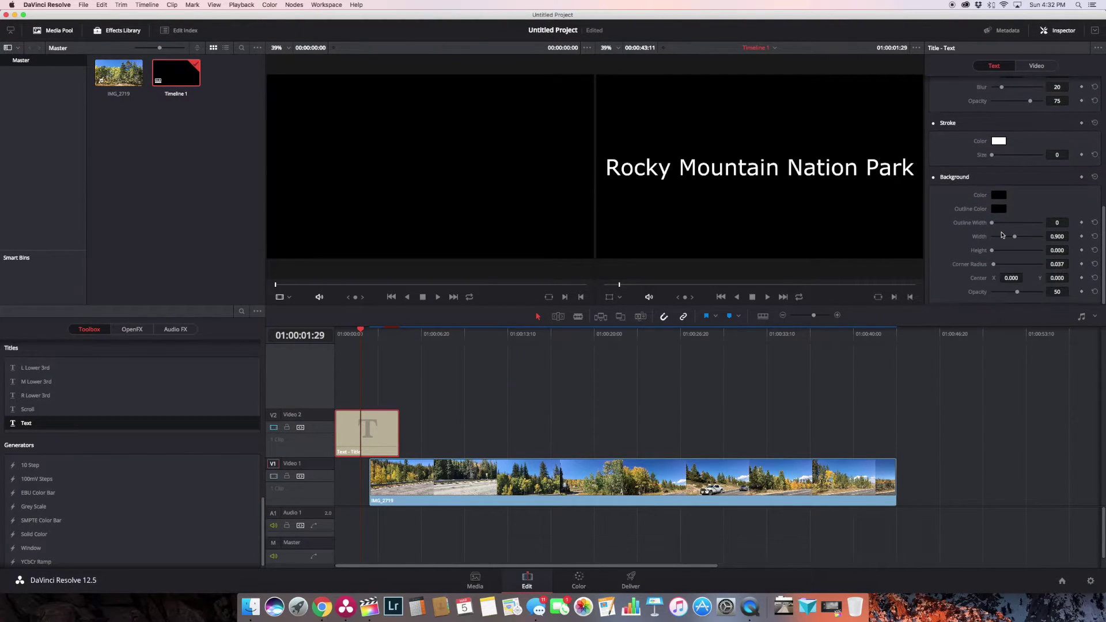
pyautogui.scroll(12, 1001, 235)
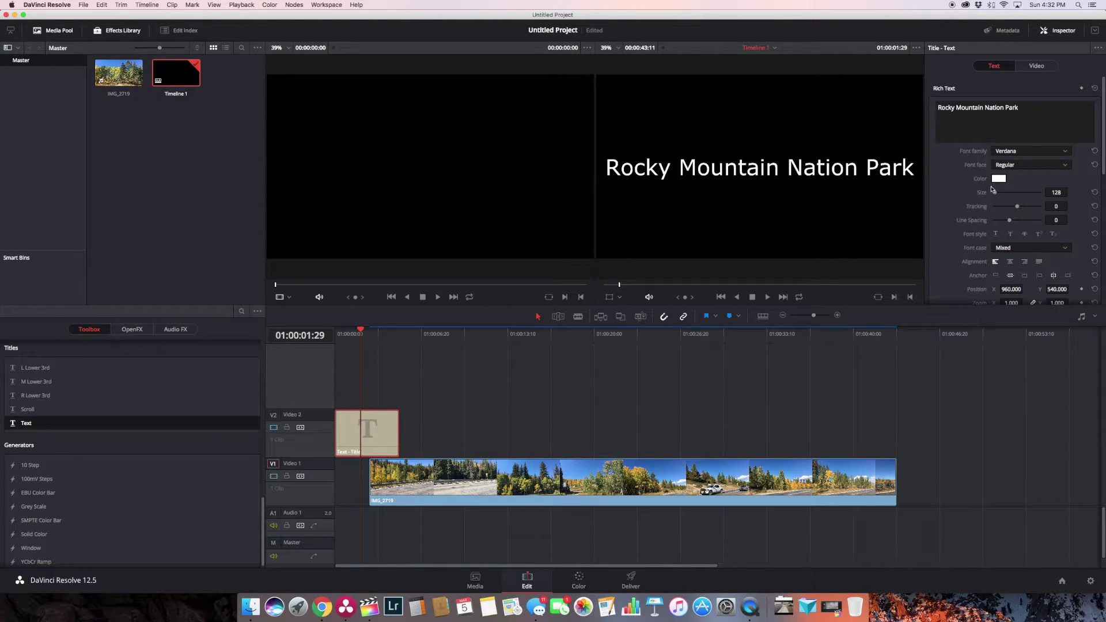
# Show the title's Video tab zoom and position transform settings
pyautogui.click(1038, 66)
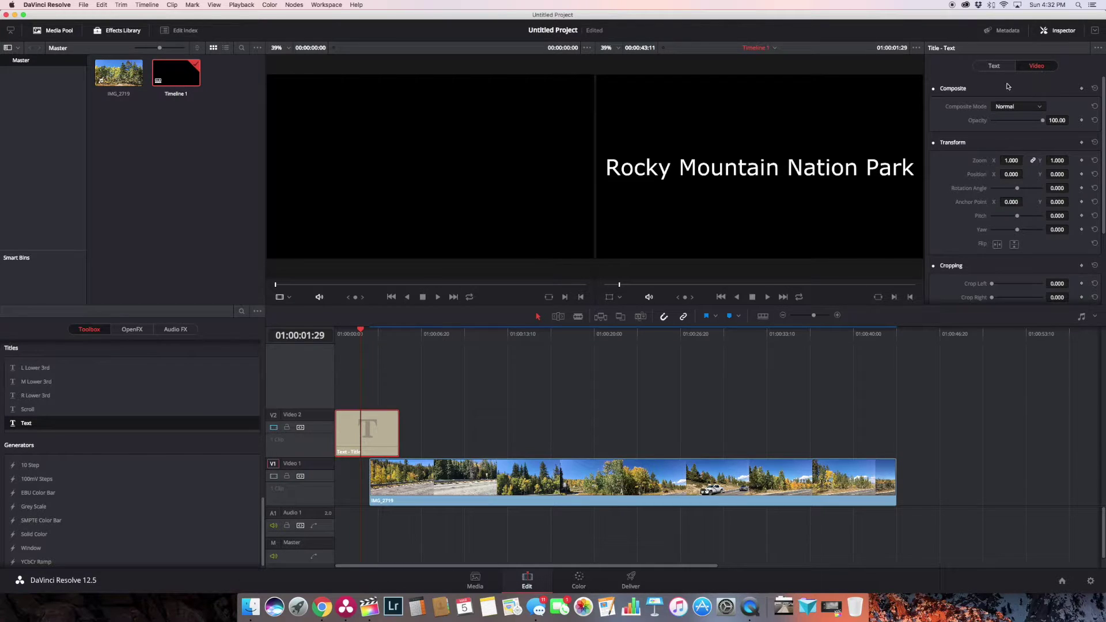
pyautogui.scroll(-3, 967, 189)
pyautogui.scroll(3, 966, 190)
pyautogui.scroll(-3, 965, 190)
pyautogui.scroll(3, 965, 190)
pyautogui.scroll(-1, 1018, 117)
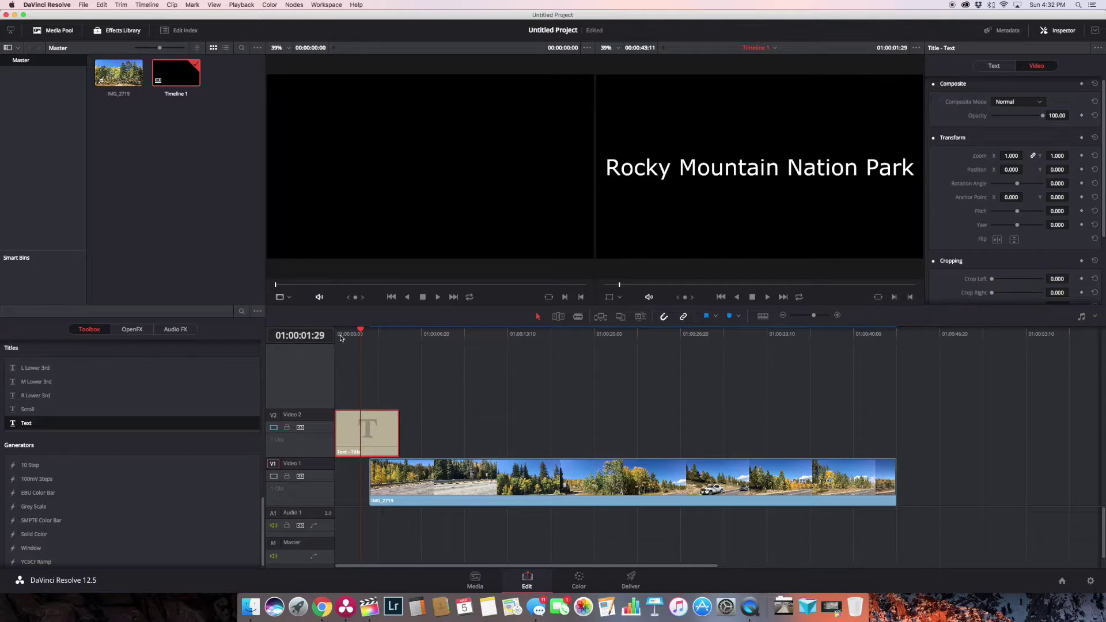
pyautogui.moveTo(359, 330); pyautogui.dragTo(333, 332)
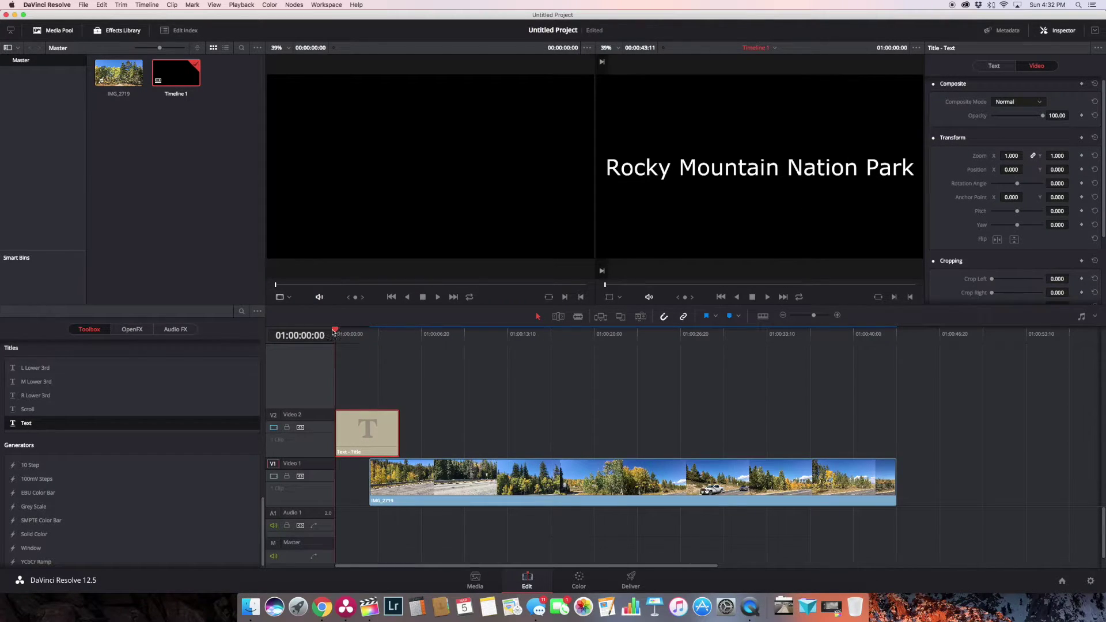
pyautogui.press('space')
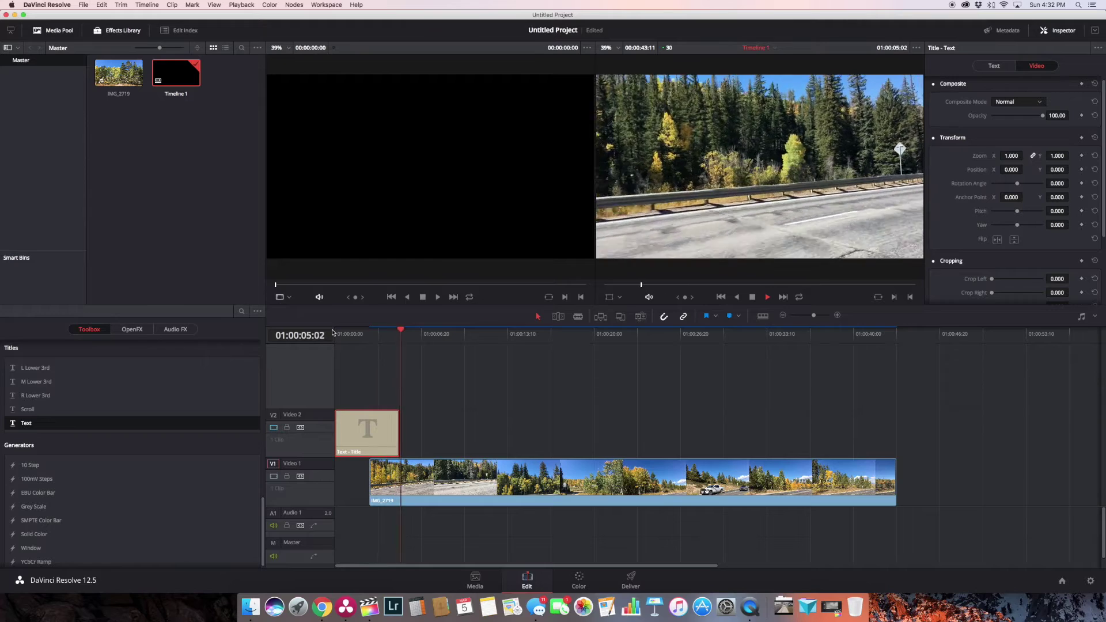
pyautogui.press('space')
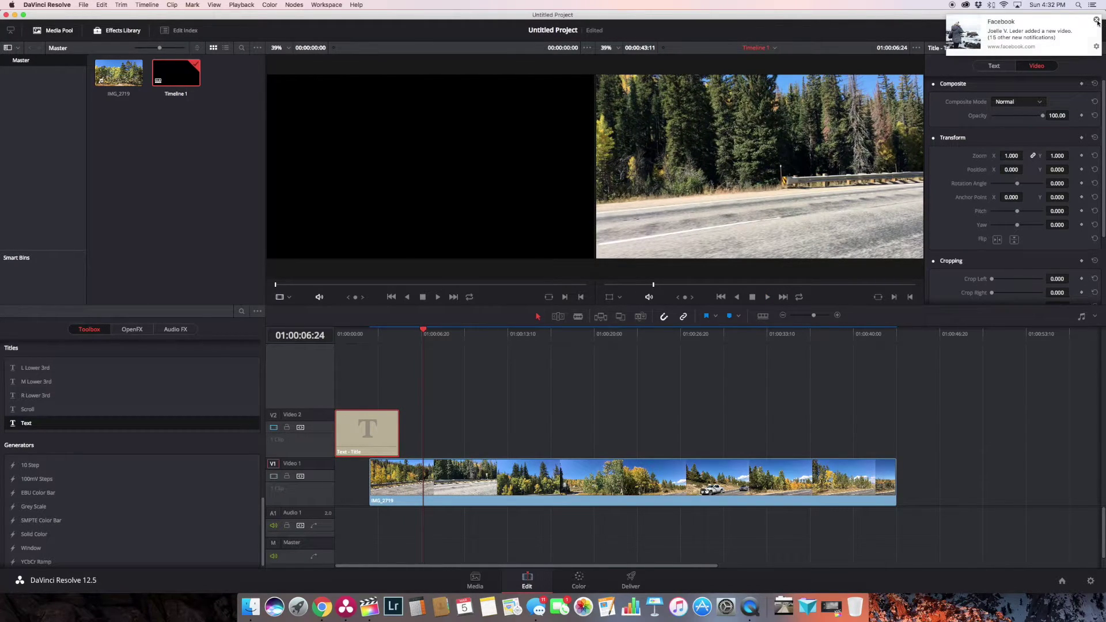
pyautogui.click(1095, 20)
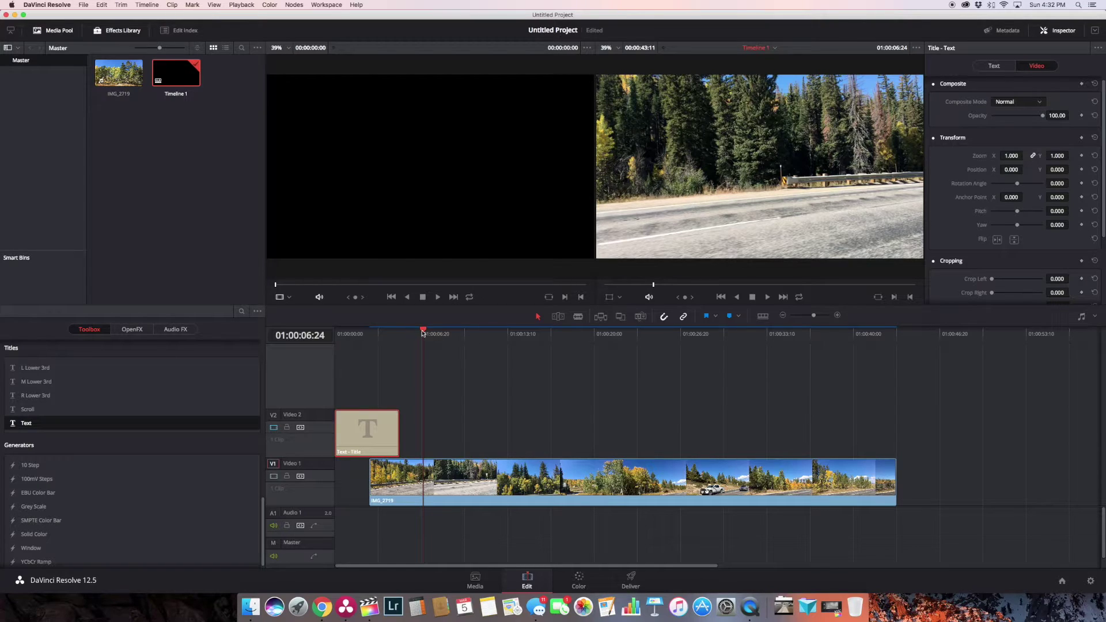
pyautogui.moveTo(425, 335); pyautogui.dragTo(303, 340)
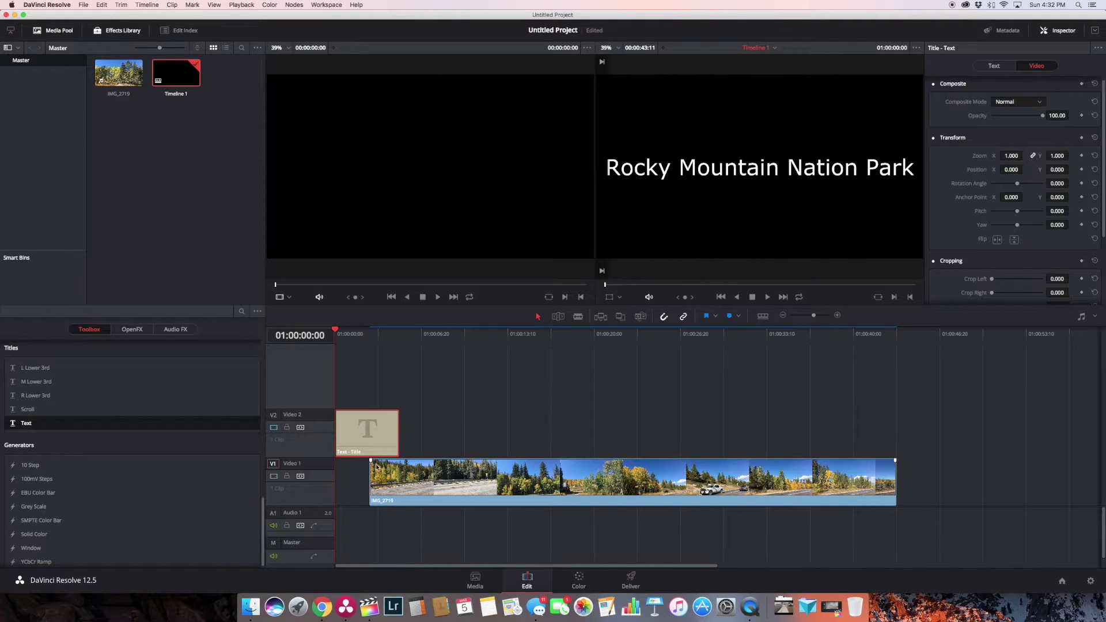
# Trim the forest-road clip's start, then play back from about 01:00:02:00
pyautogui.moveTo(370, 459); pyautogui.dragTo(397, 460)
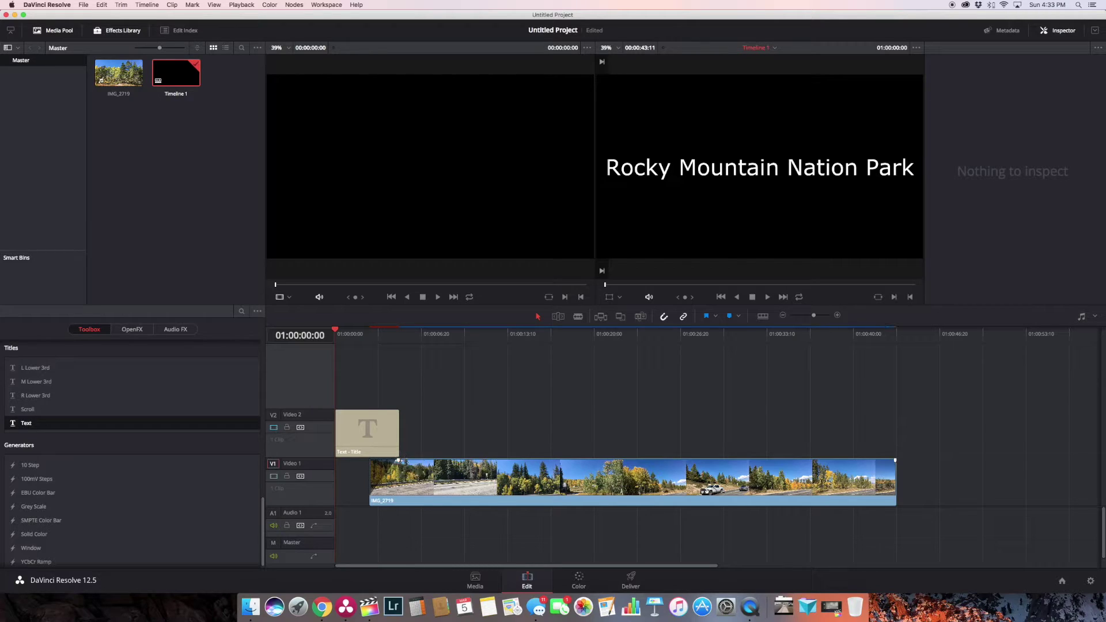
pyautogui.click(361, 337)
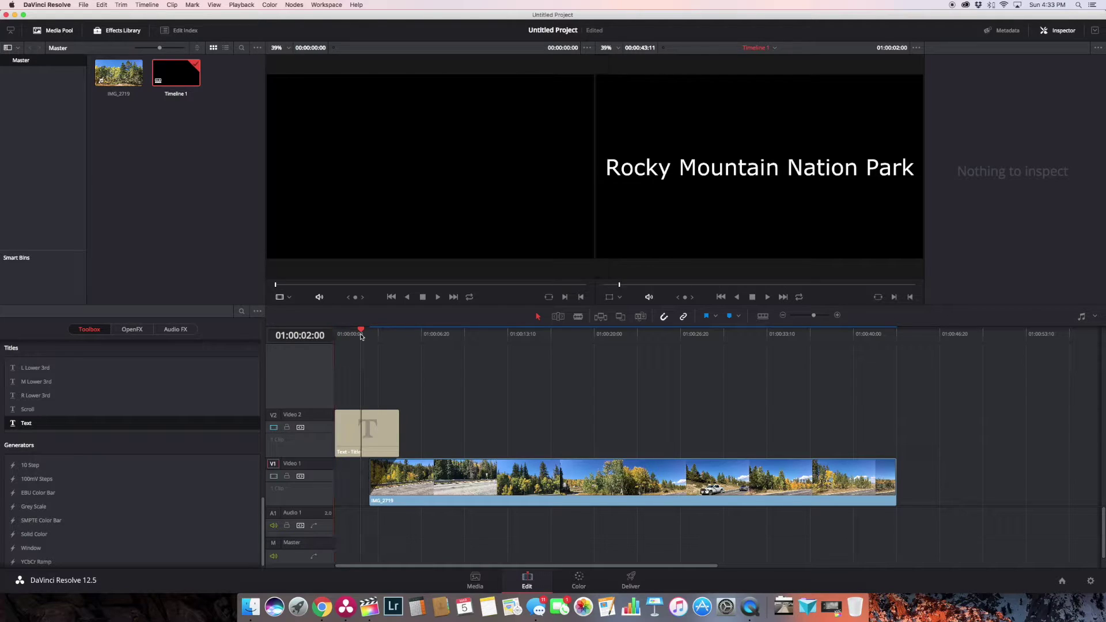
pyautogui.press('space')
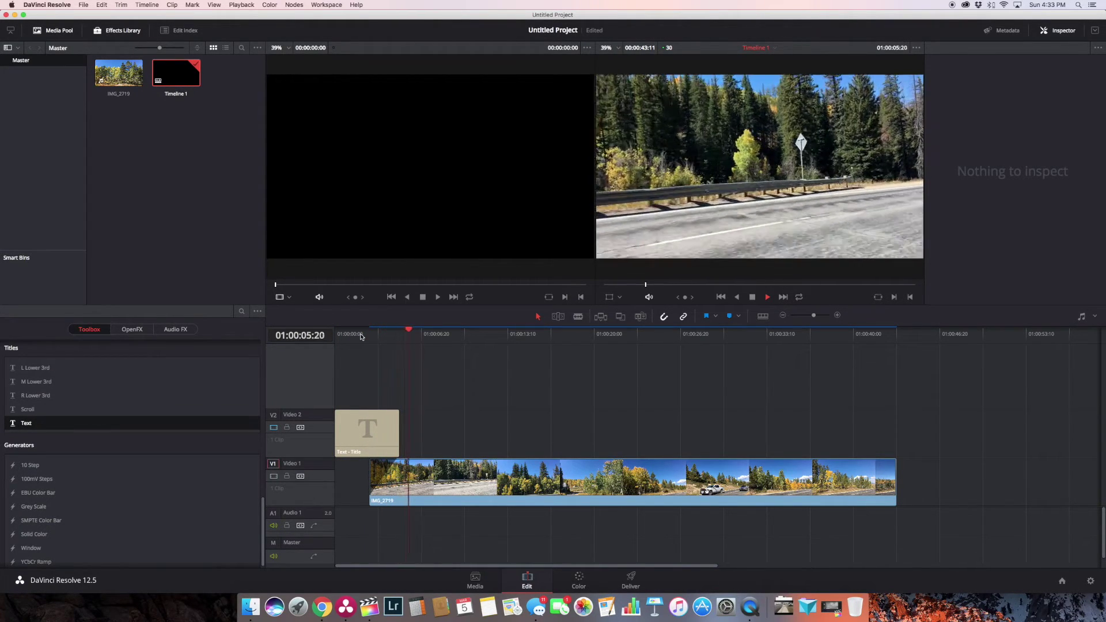
pyautogui.press('space')
pyautogui.click(363, 422)
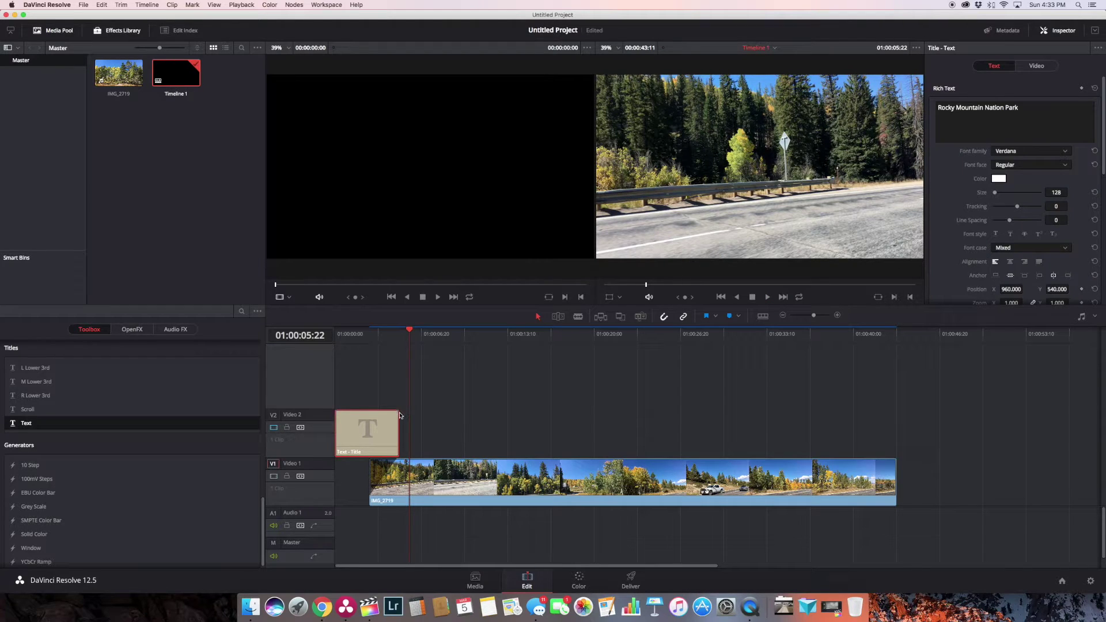
pyautogui.moveTo(397, 418); pyautogui.dragTo(371, 413)
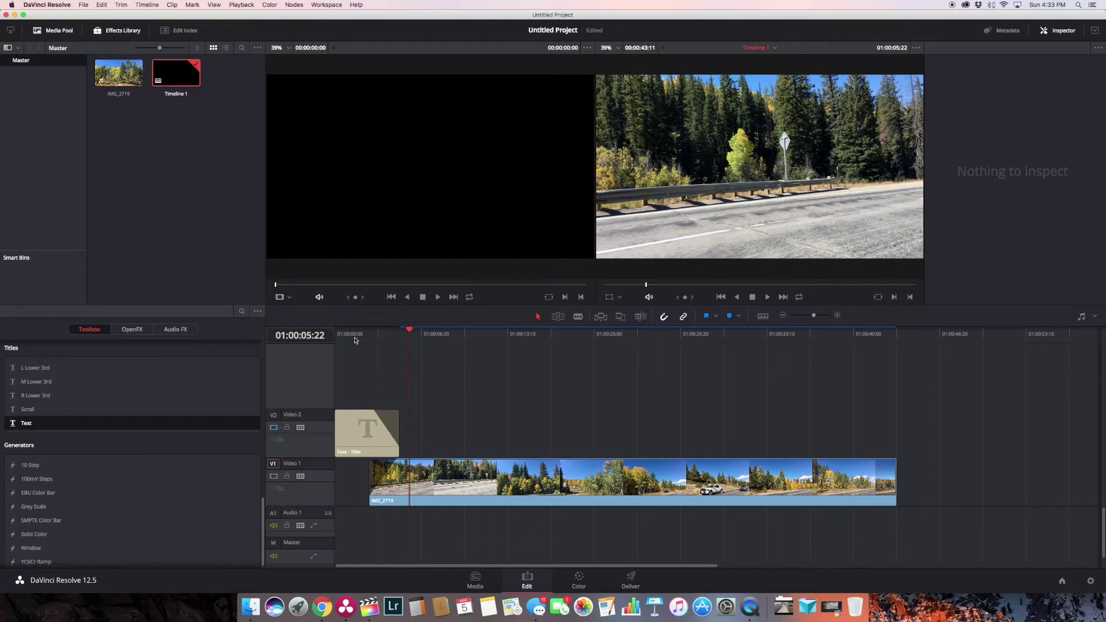
pyautogui.click(353, 338)
pyautogui.moveTo(352, 338); pyautogui.dragTo(334, 338)
pyautogui.press('space')
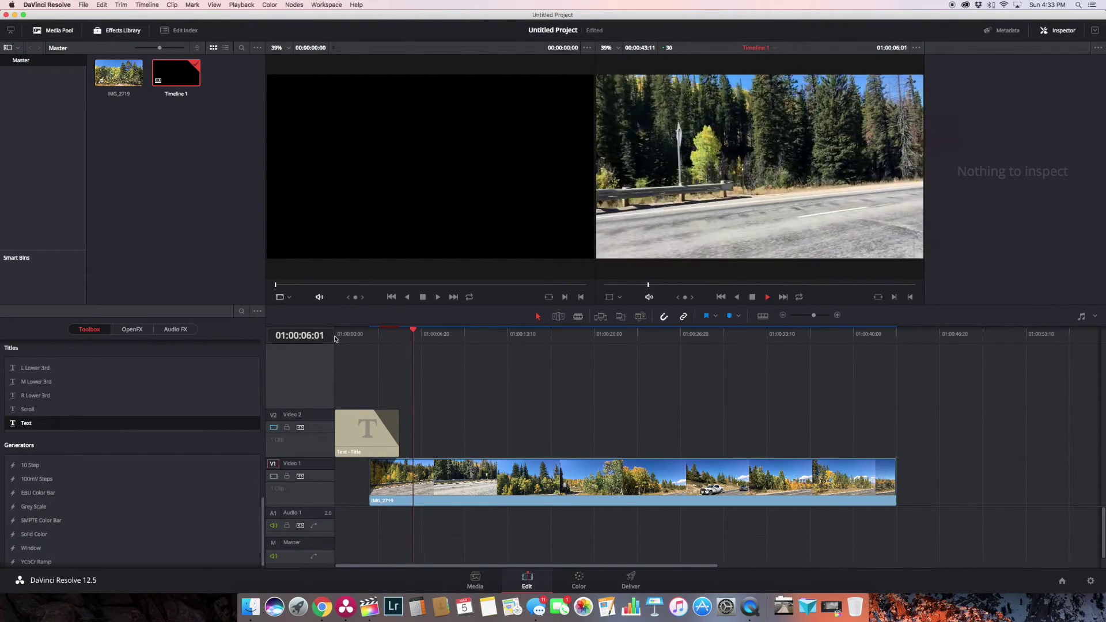
pyautogui.hscroll(2, 419, 363)
pyautogui.hscroll(-2, 438, 368)
pyautogui.press('space')
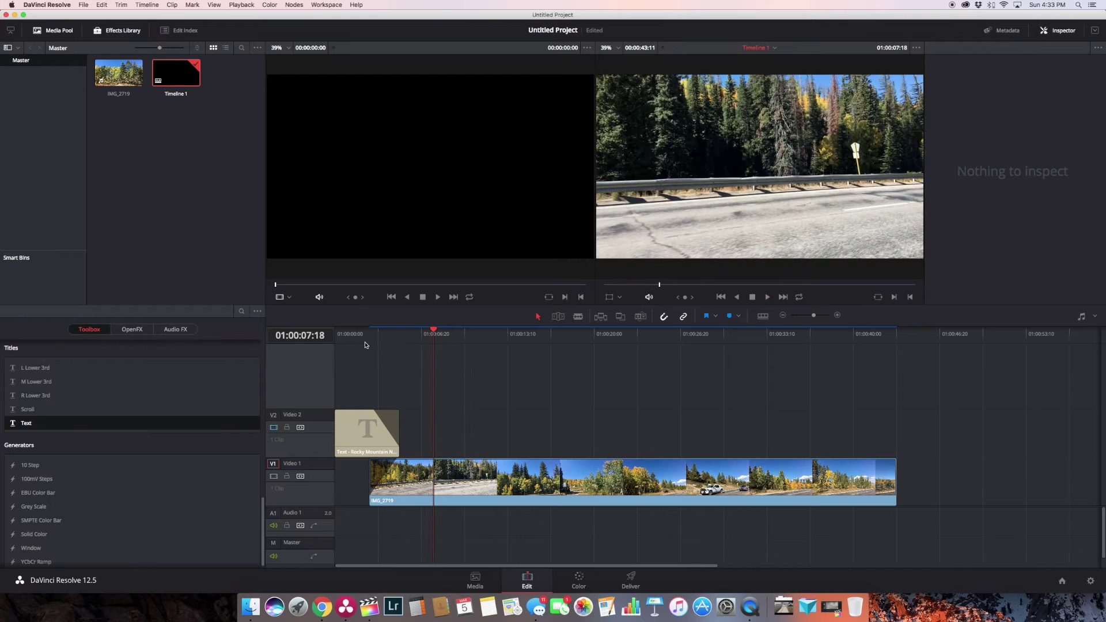
pyautogui.click(344, 339)
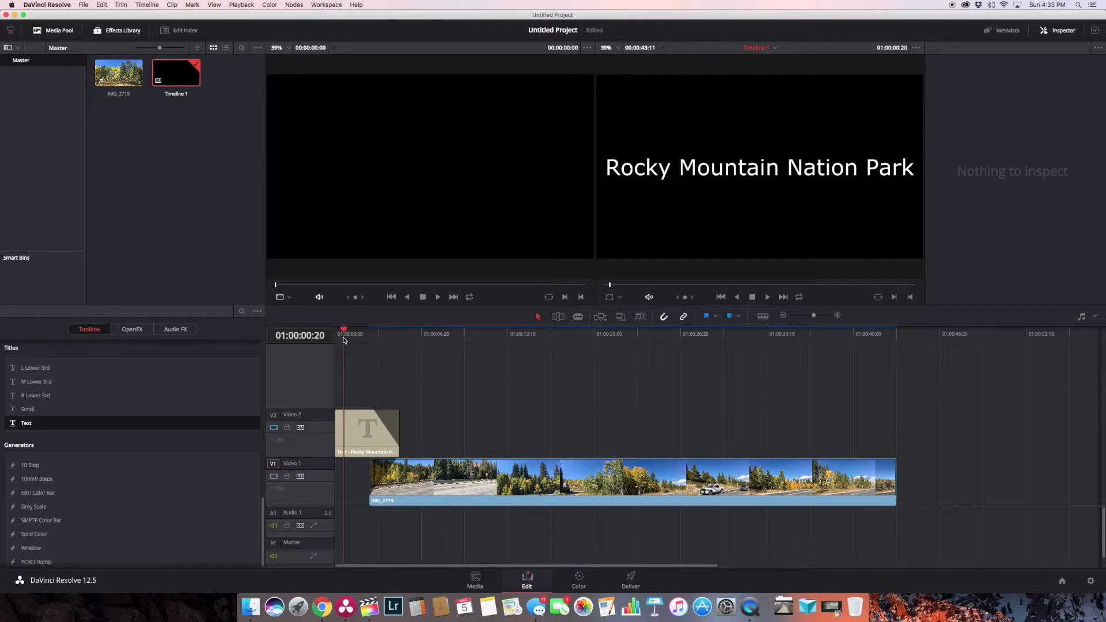
pyautogui.press('space')
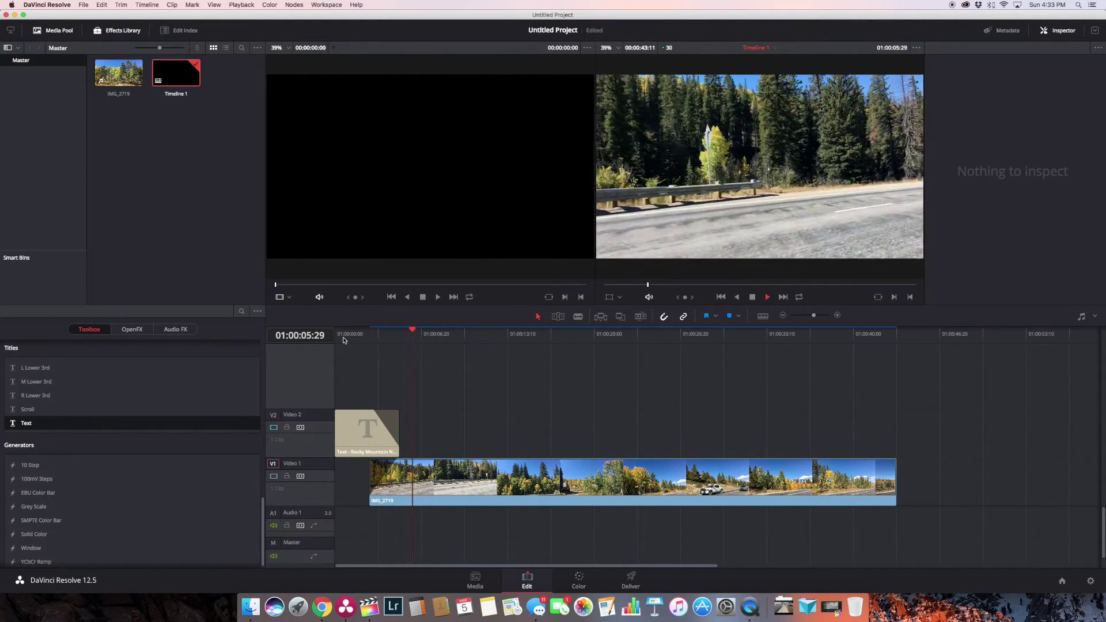
pyautogui.press('space')
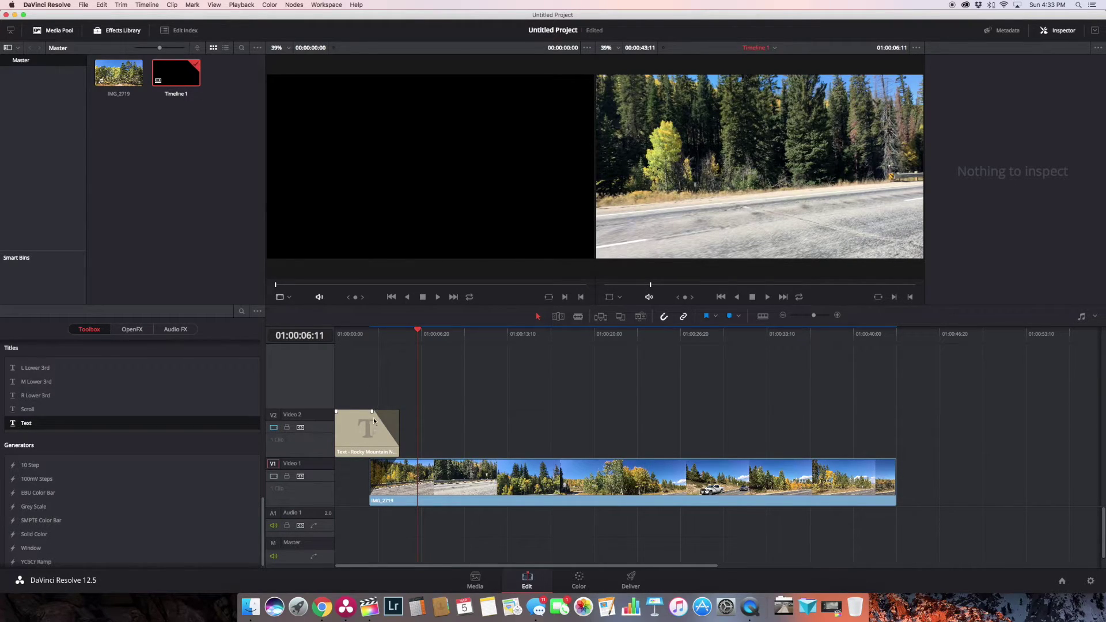
# Select the title clip on V2 and show its Video transform settings
pyautogui.click(360, 336)
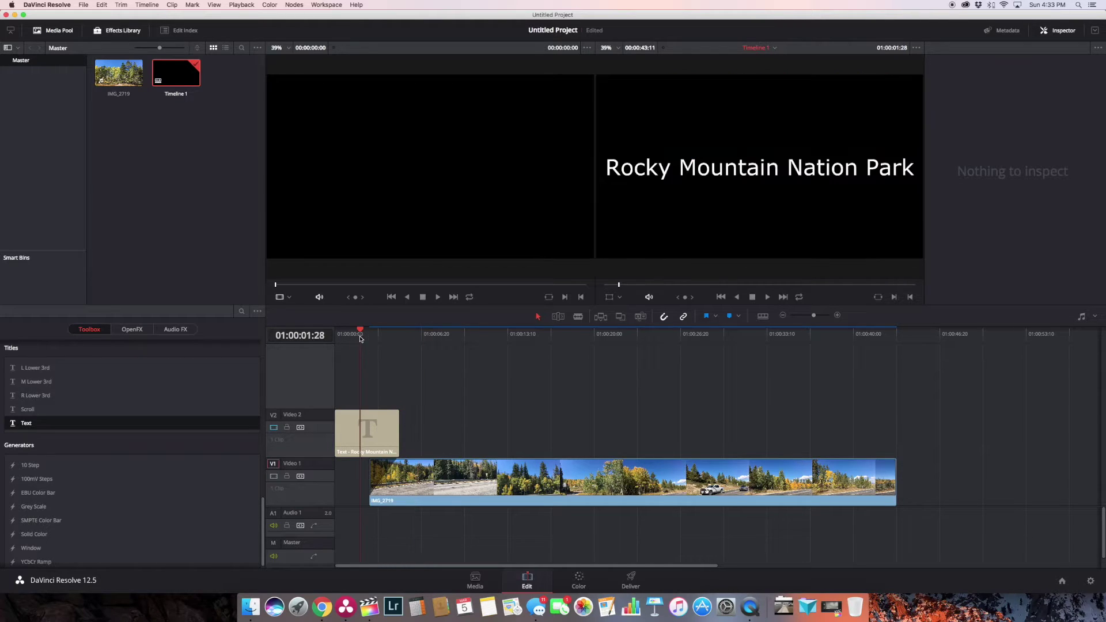
pyautogui.click(1064, 33)
pyautogui.click(1064, 33)
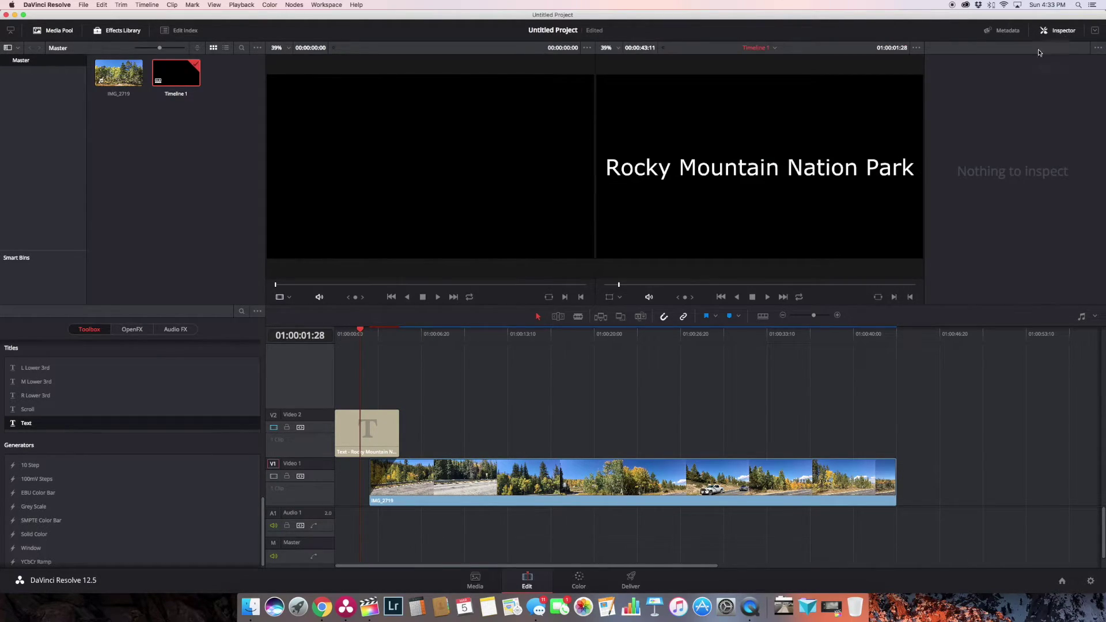
pyautogui.click(361, 436)
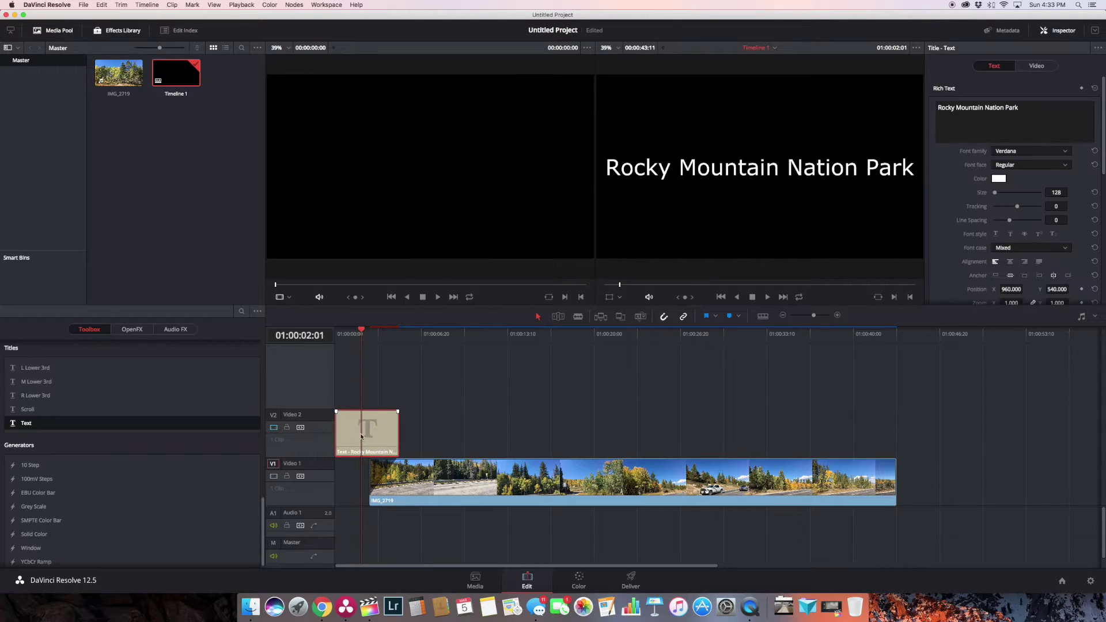
pyautogui.click(1038, 67)
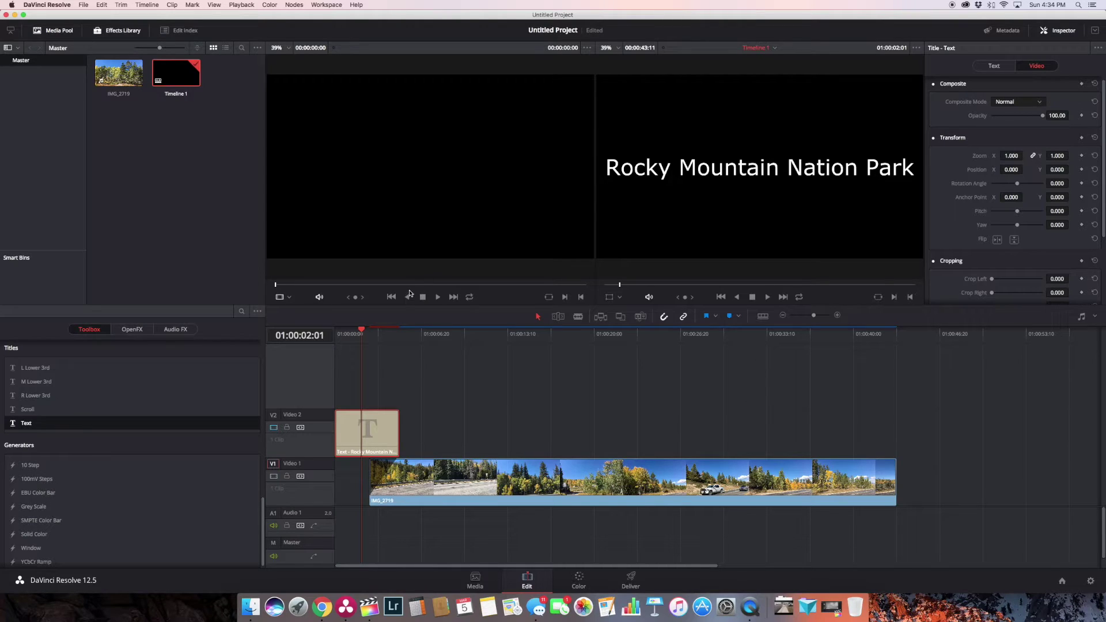
# At the timeline start, push the title off-screen left to Position X -1873
pyautogui.moveTo(361, 328); pyautogui.dragTo(335, 330)
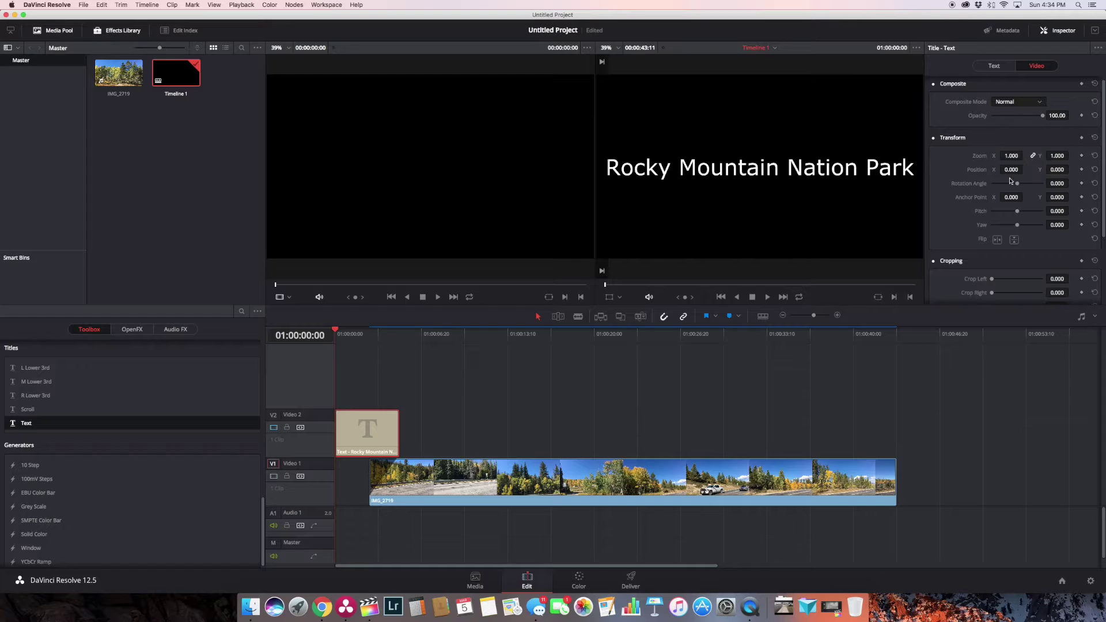
pyautogui.moveTo(1010, 169); pyautogui.dragTo(555, 314)
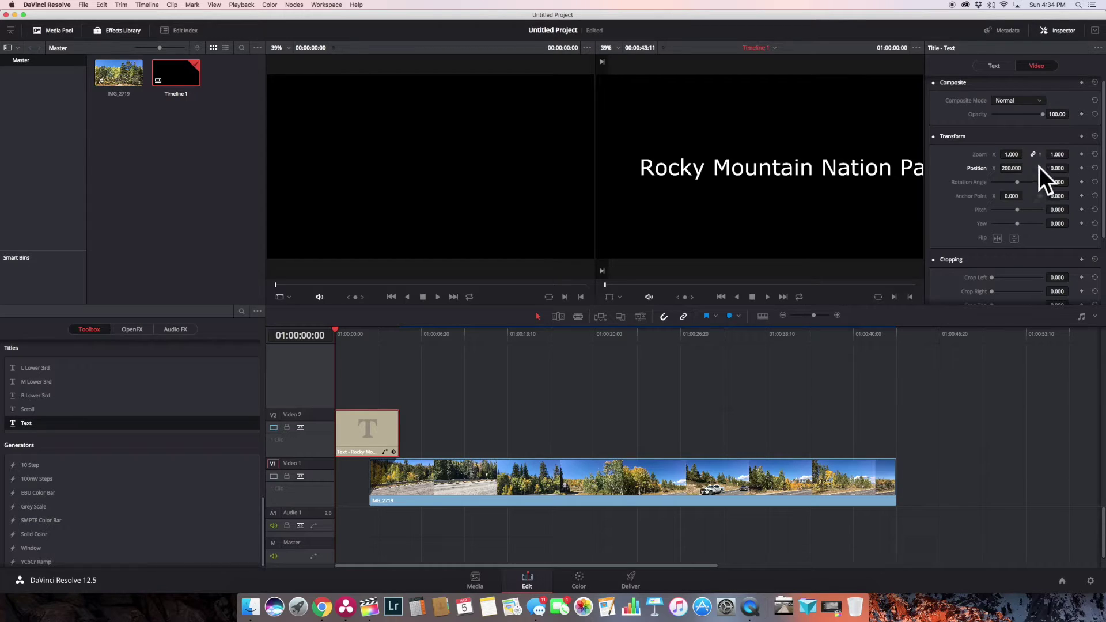
pyautogui.moveTo(1014, 168); pyautogui.dragTo(114, 147)
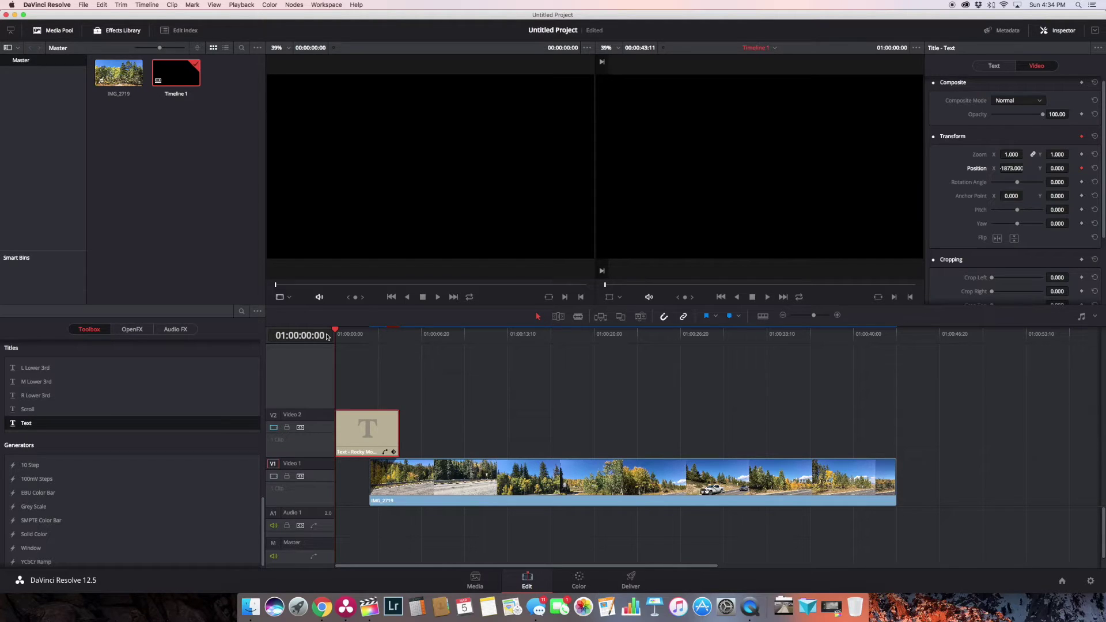
# Centre the title at Position X 0 and add a keyframe holding it there
pyautogui.click(339, 330)
pyautogui.press('space')
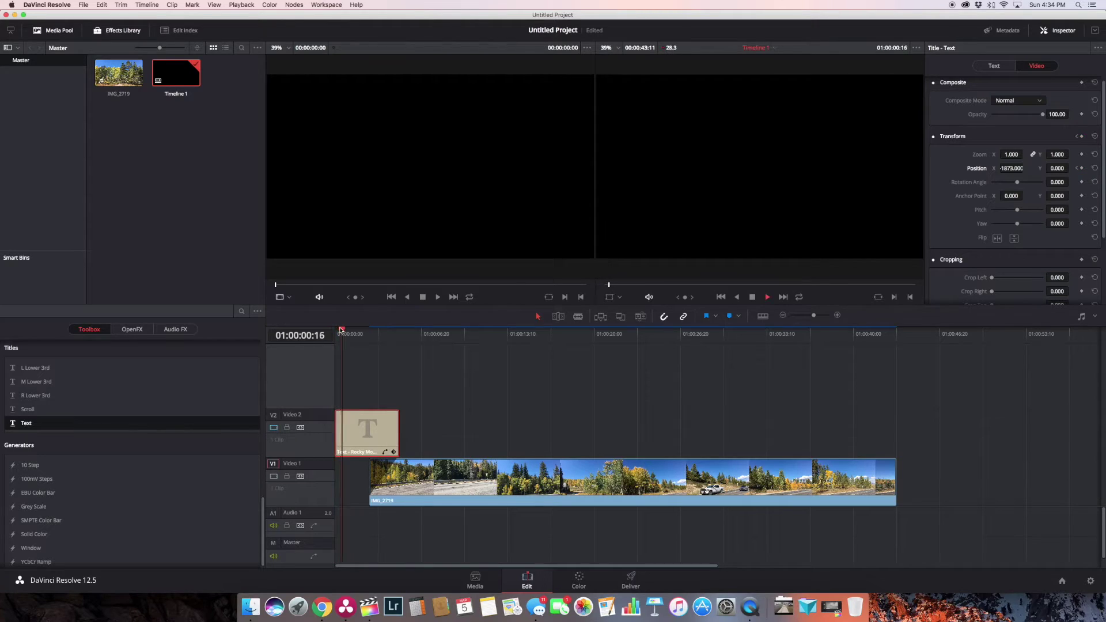
pyautogui.click(1010, 168)
pyautogui.write('0')
pyautogui.press('Return')
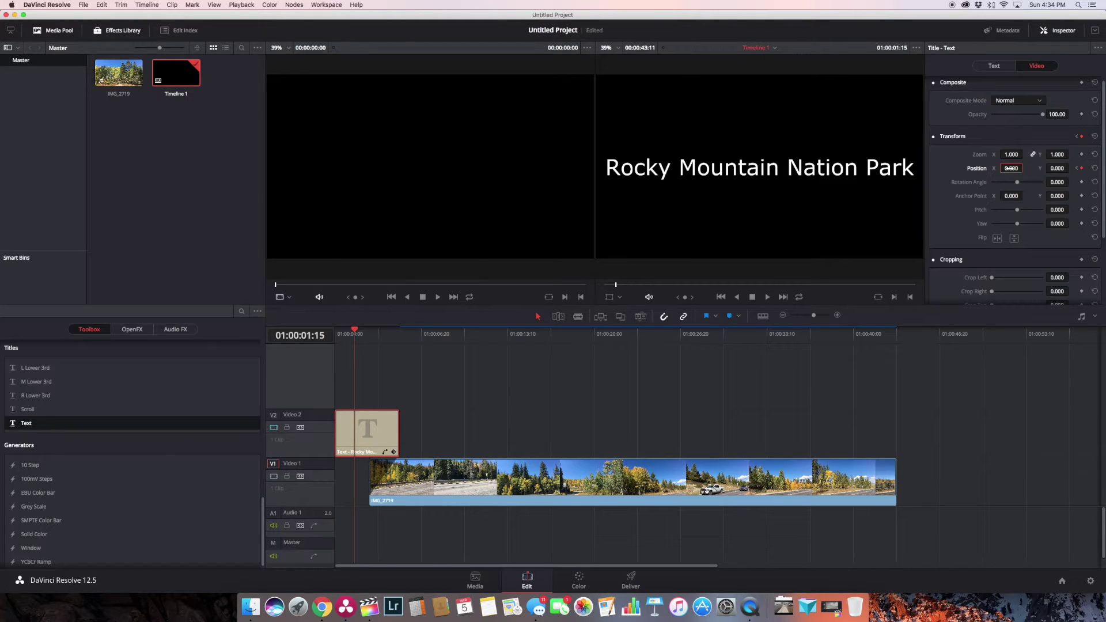
pyautogui.press('space')
pyautogui.press('space')
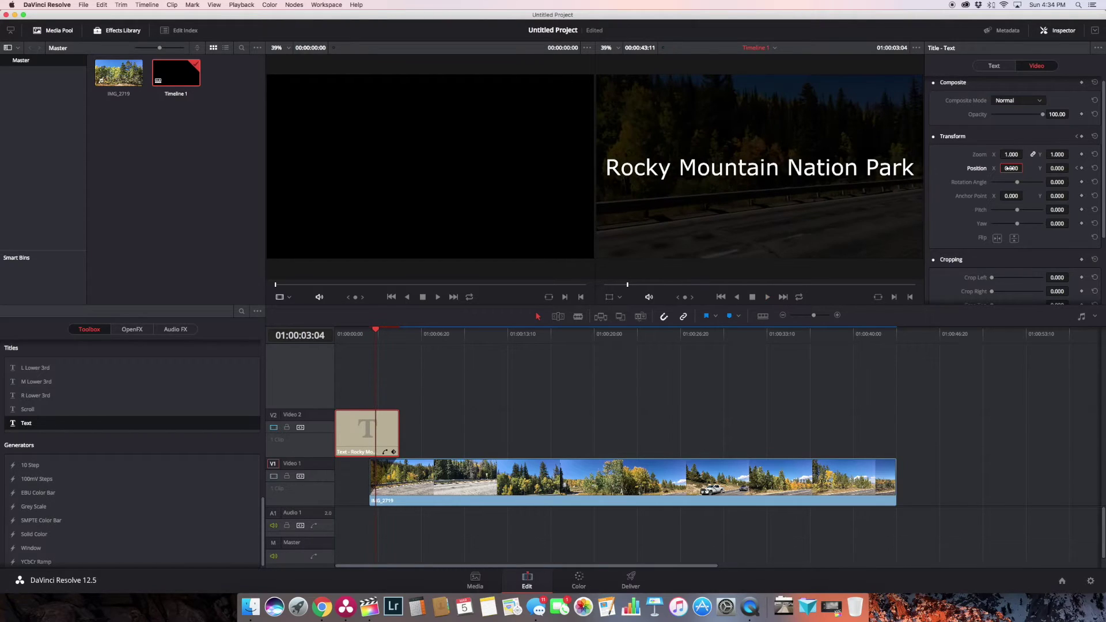
pyautogui.click(1082, 168)
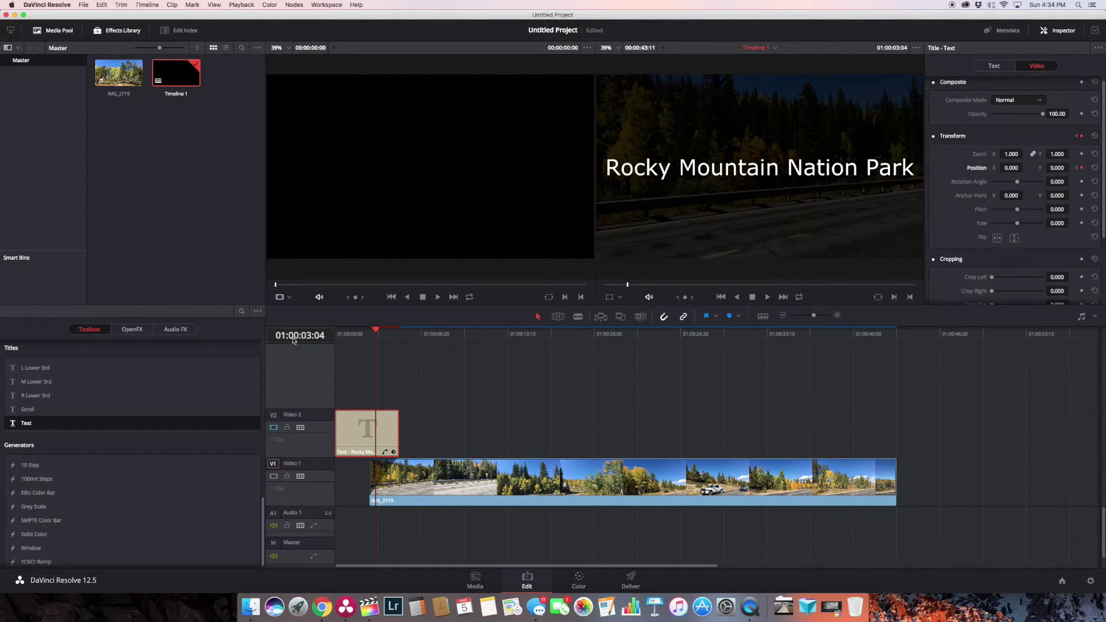
# At the title's last frame, 01:00:04:29, slide it off-screen right to X 1853
pyautogui.moveTo(377, 327); pyautogui.dragTo(390, 329)
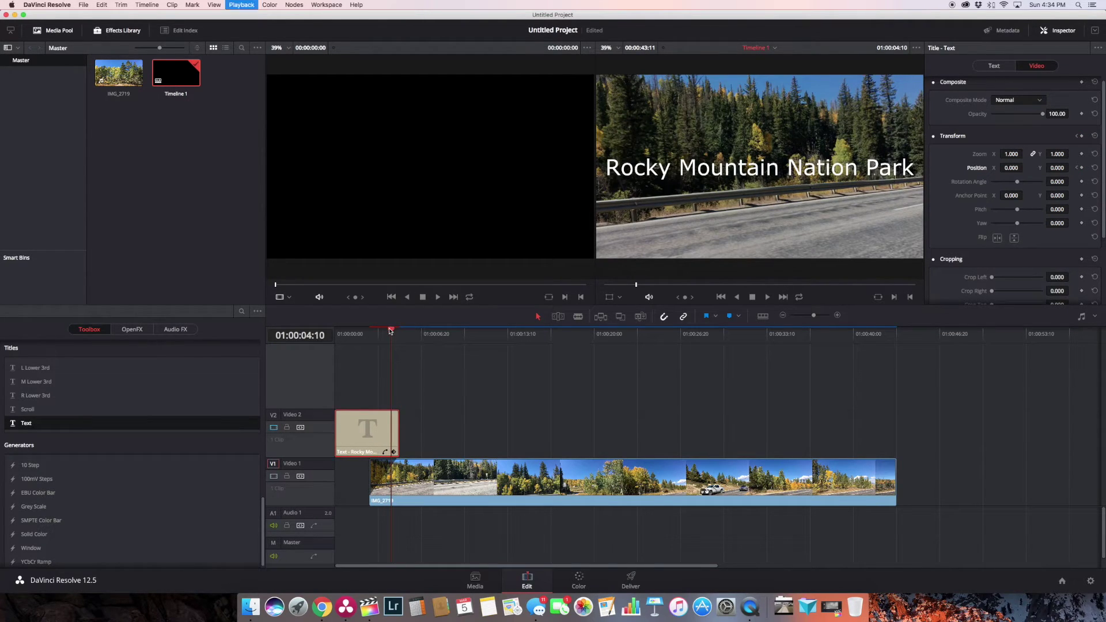
pyautogui.press('space')
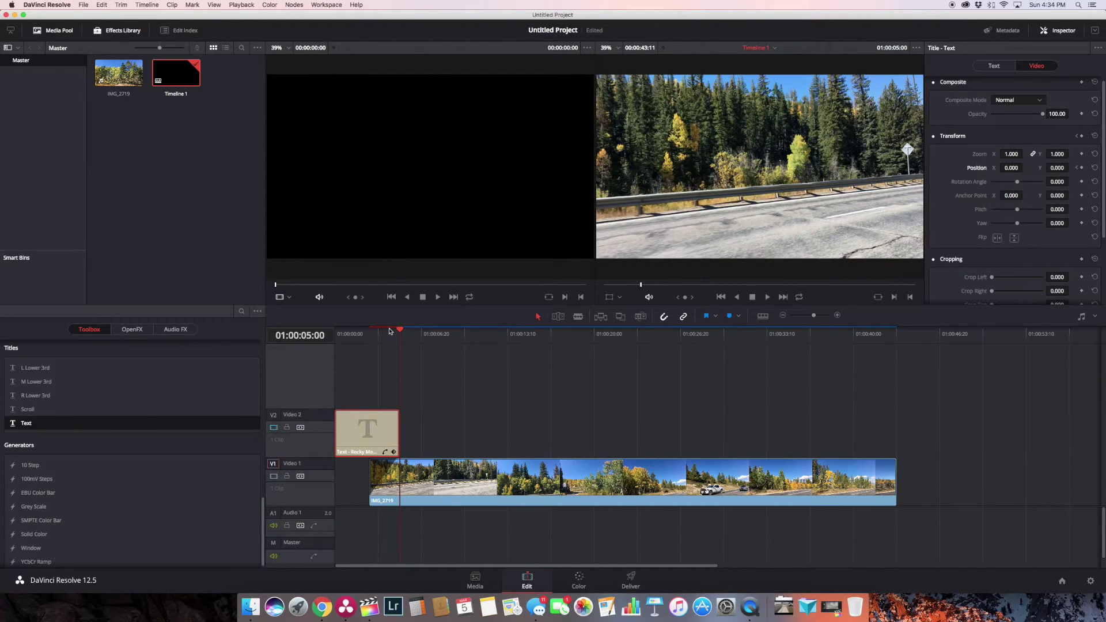
pyautogui.press('Left')
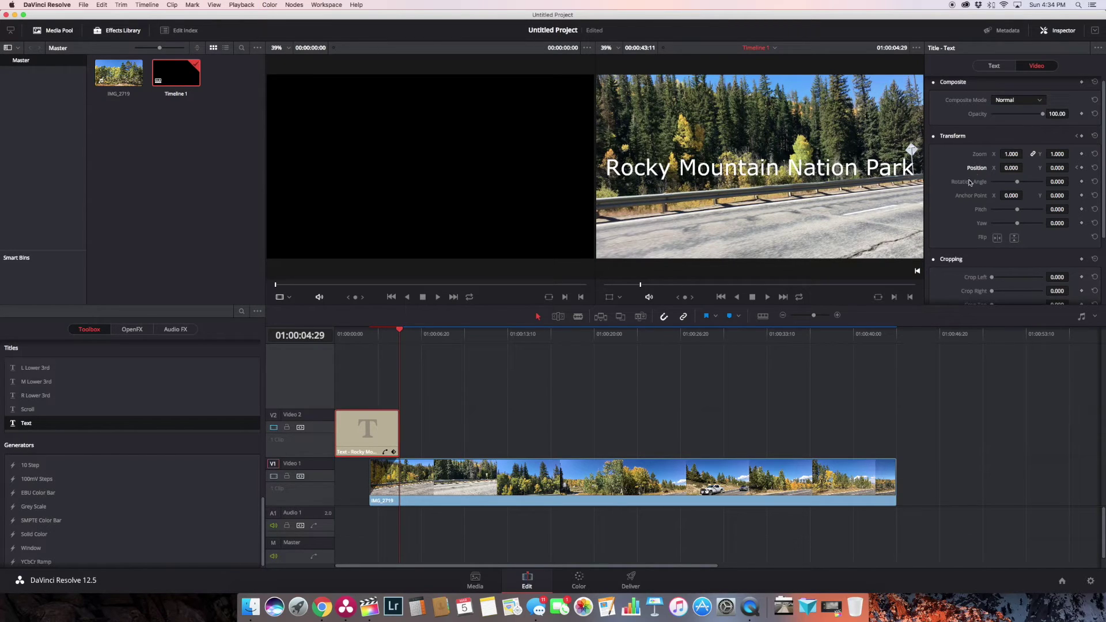
pyautogui.moveTo(1008, 168); pyautogui.dragTo(703, 317)
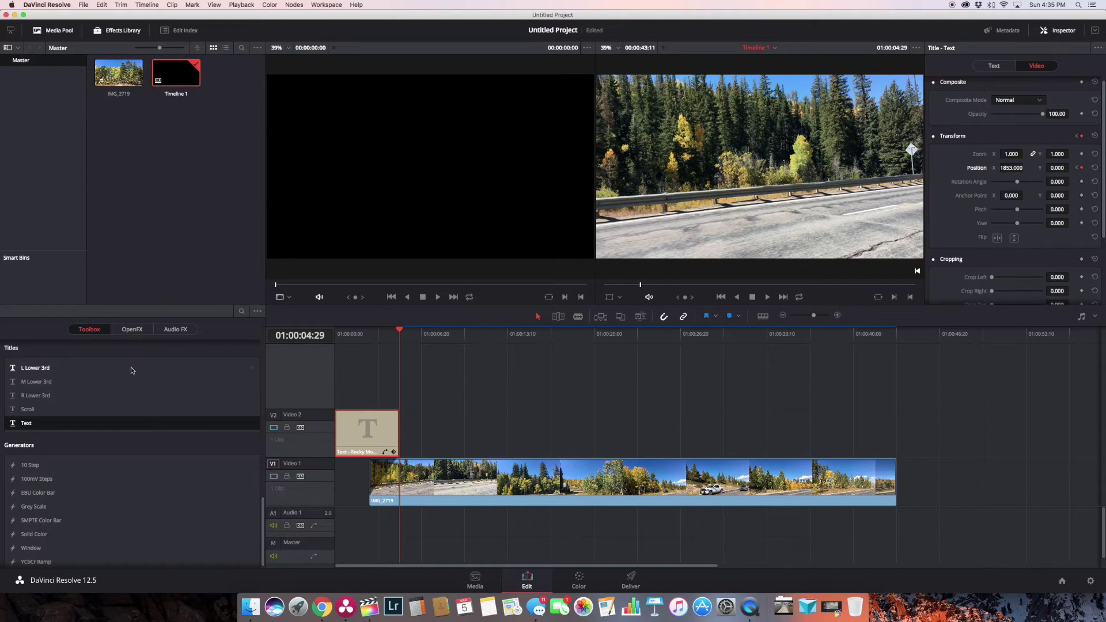
pyautogui.moveTo(399, 328); pyautogui.dragTo(291, 338)
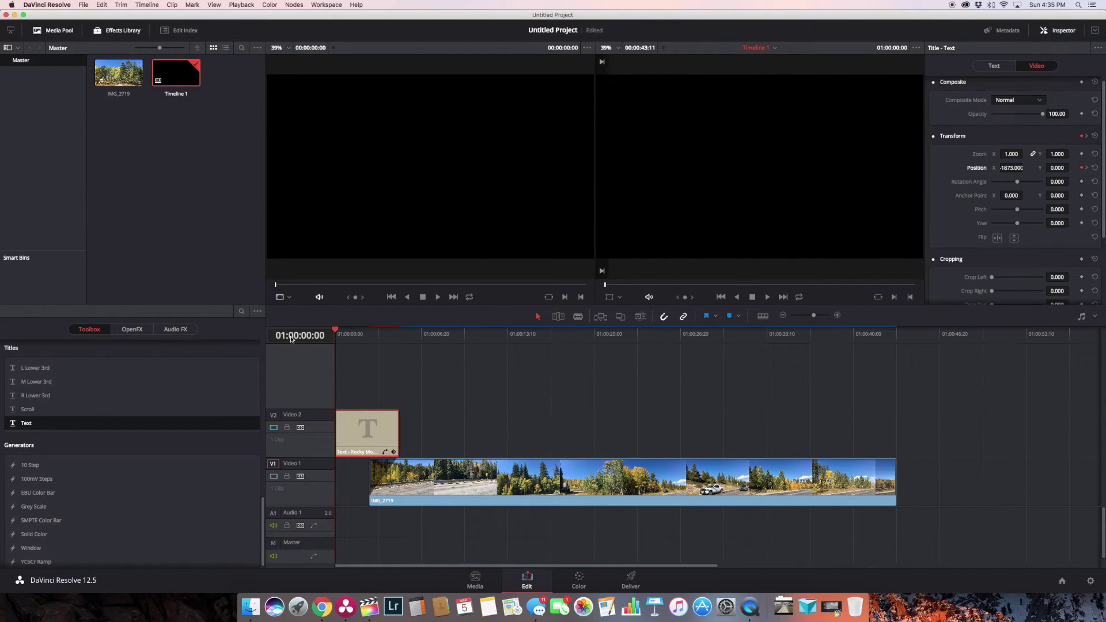
pyautogui.press('space')
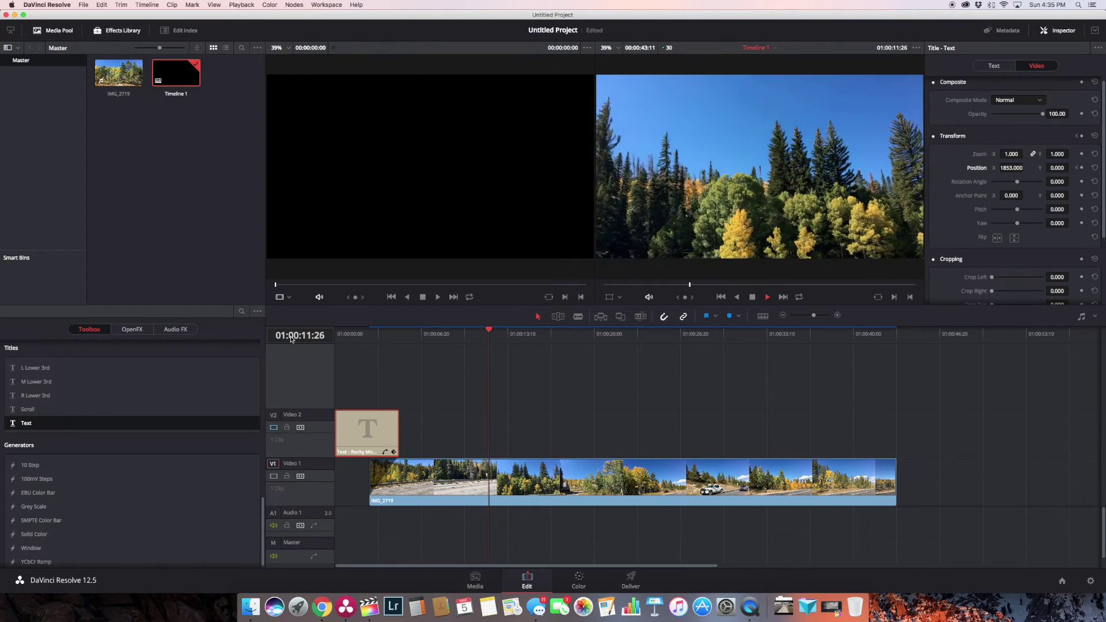
pyautogui.press('space')
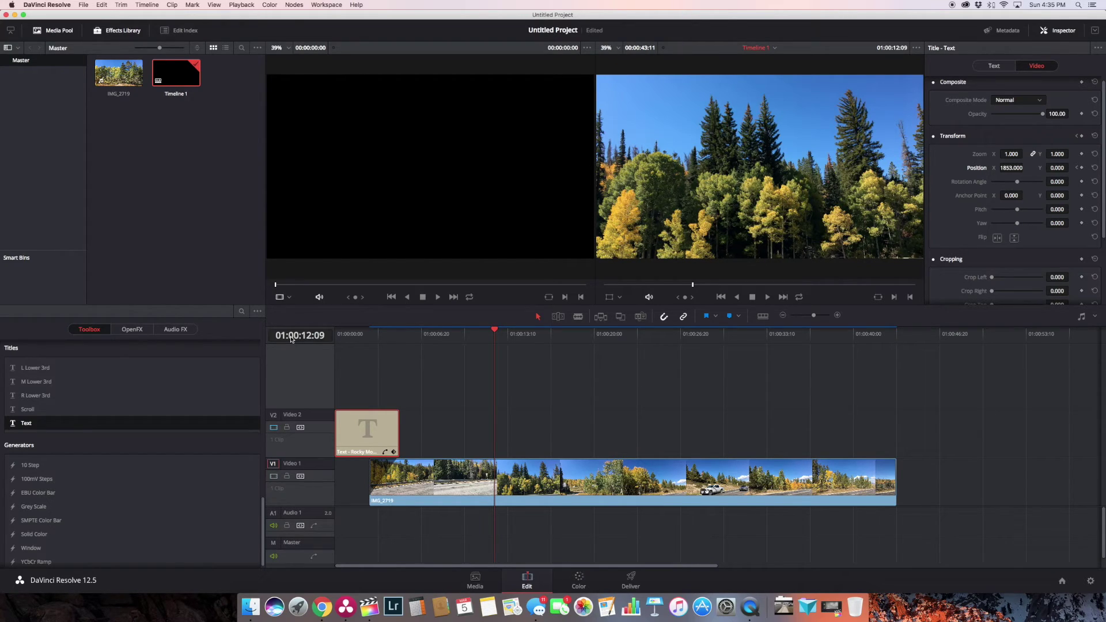
pyautogui.scroll(-4, 1042, 192)
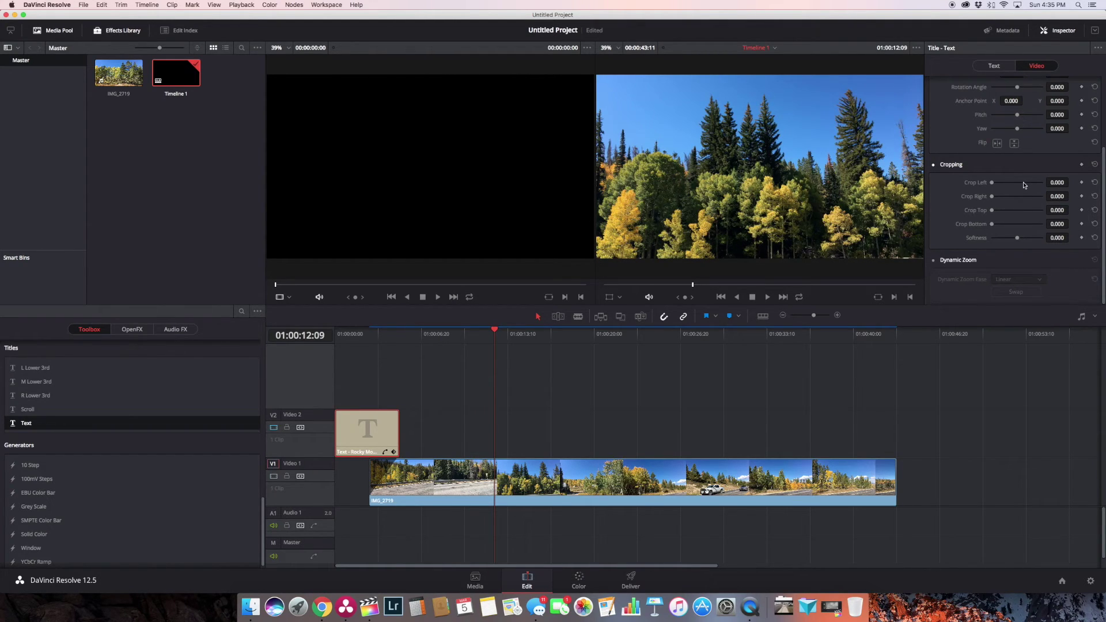
pyautogui.scroll(4, 978, 181)
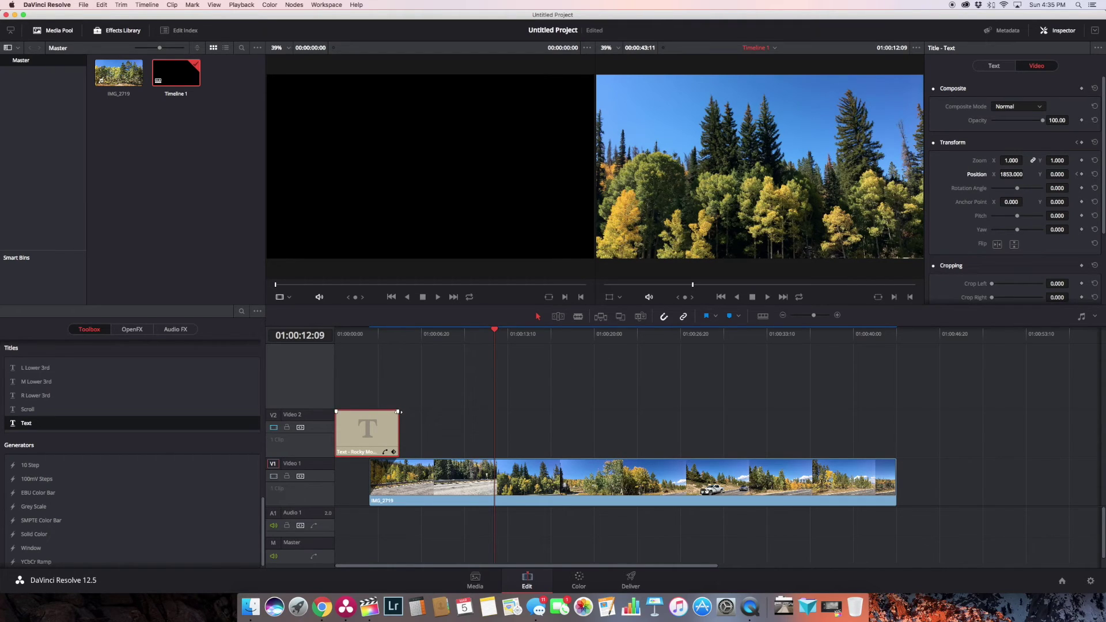
# Add a short fade-out to the title clip's end and preview from the timeline start
pyautogui.moveTo(398, 411); pyautogui.dragTo(385, 412)
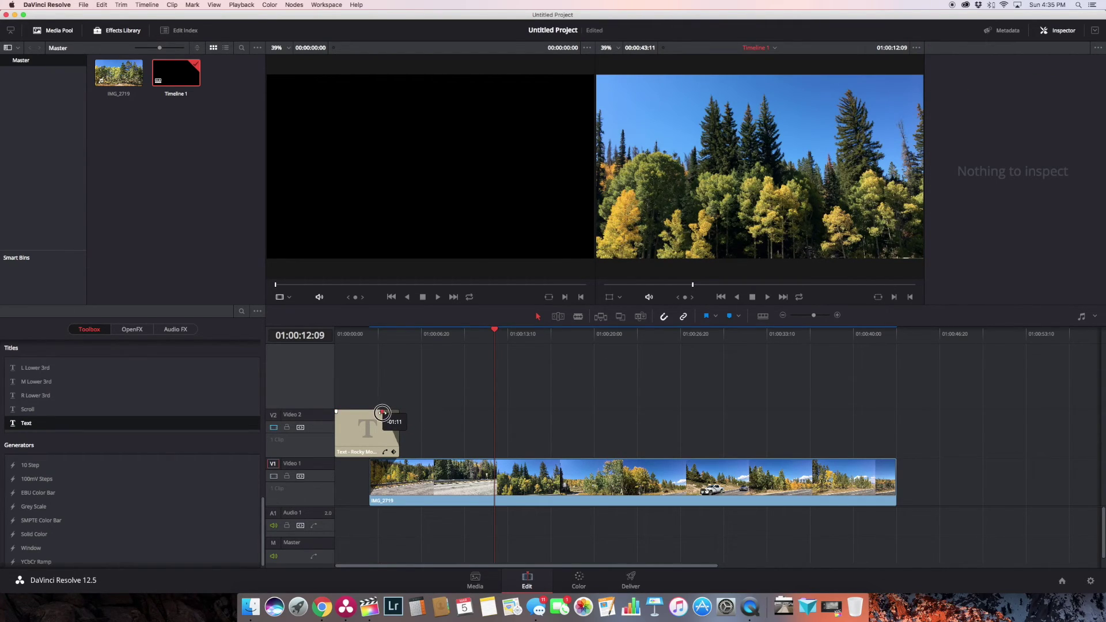
pyautogui.moveTo(354, 340); pyautogui.dragTo(322, 338)
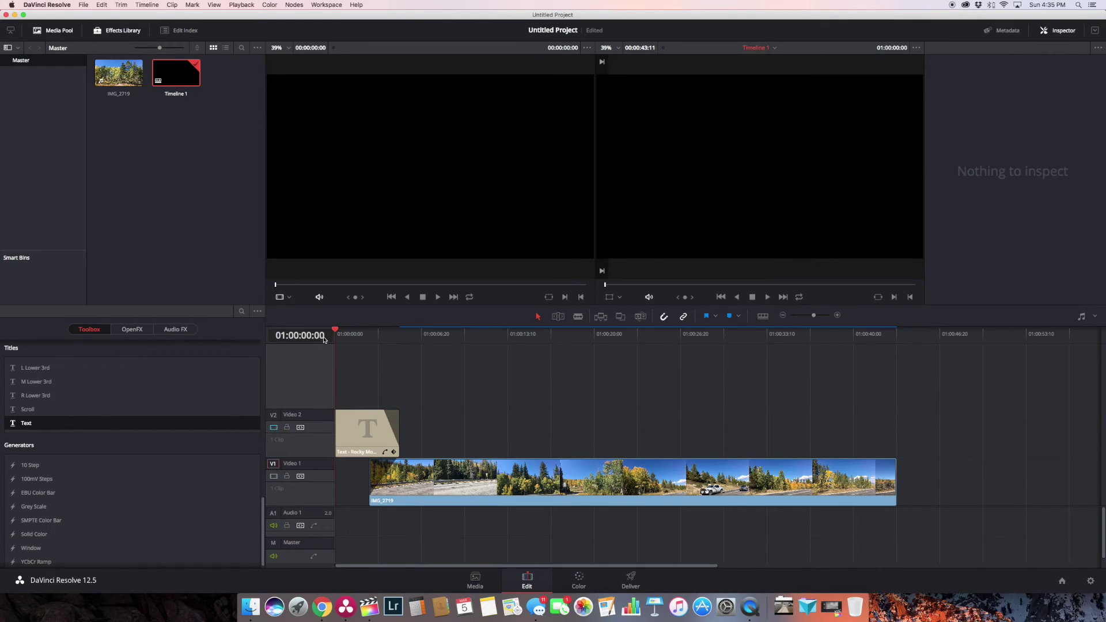
pyautogui.press('space')
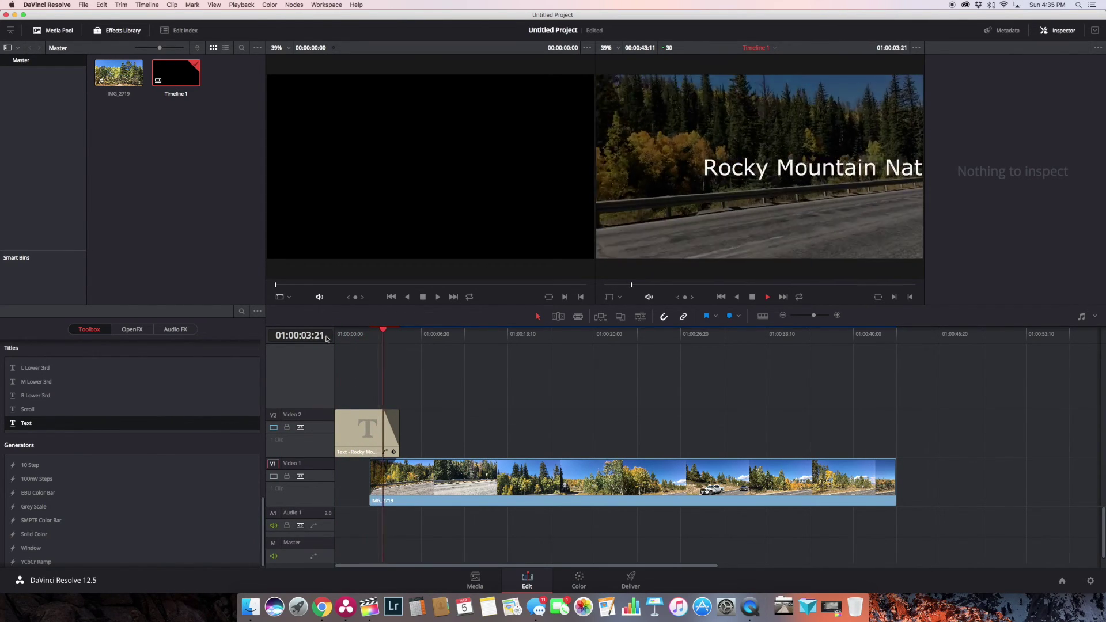
pyautogui.press('space')
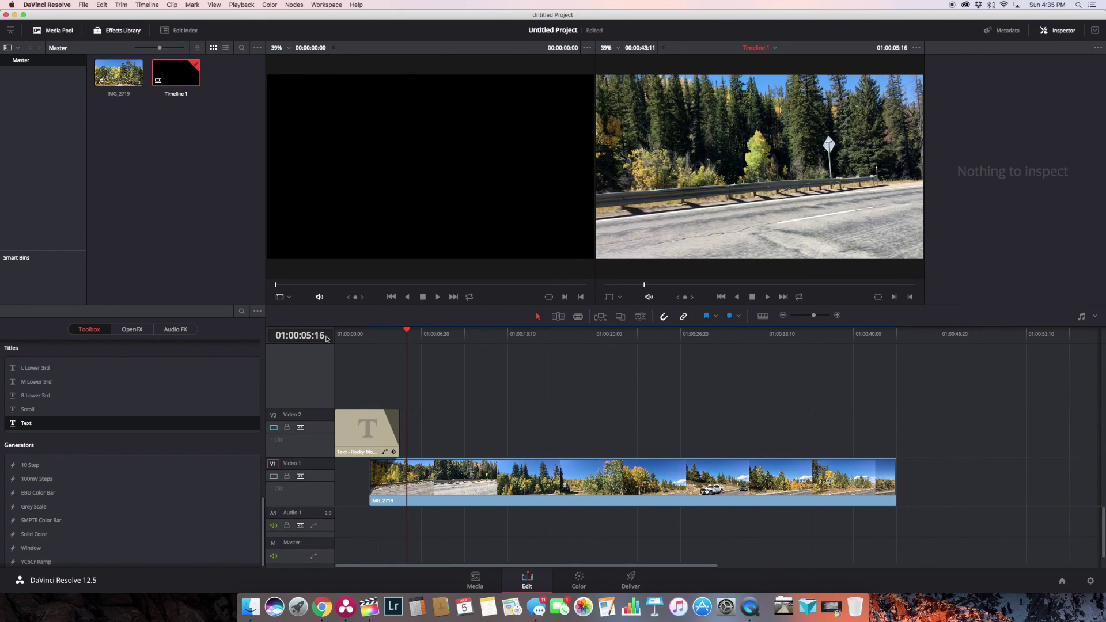